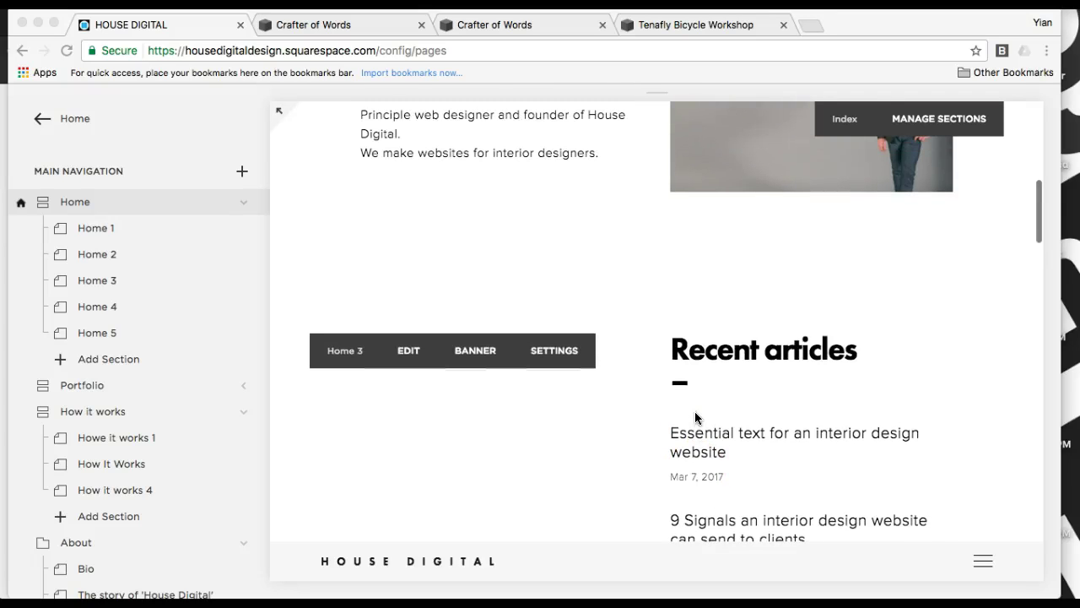
Switch to the browser window showing the live housedigitaldesign.com homepage and narrow it to a mobile-sized width over the editor.
left_click(614, 315)
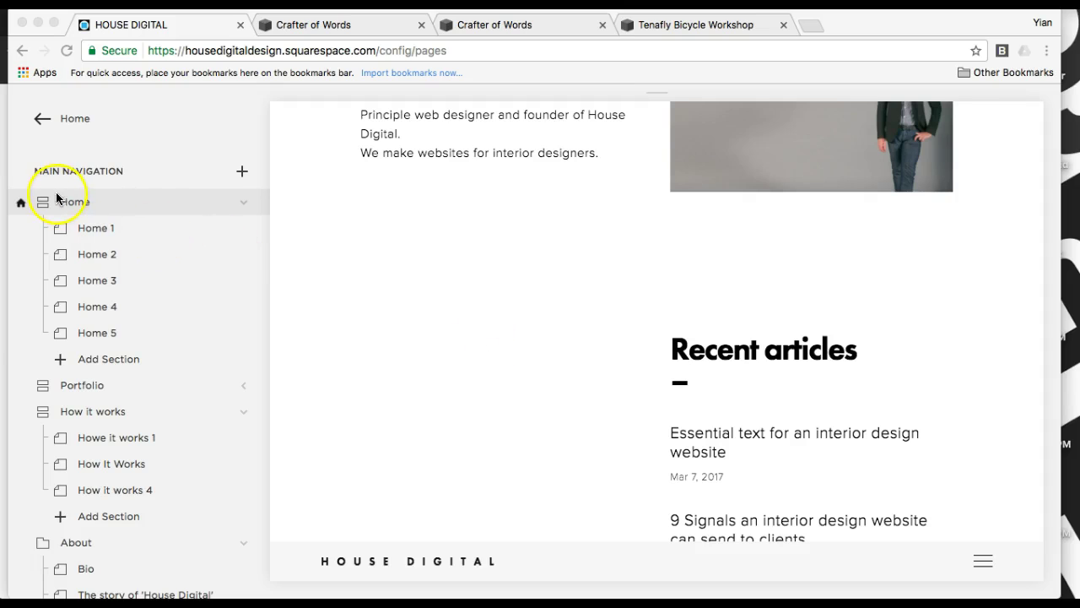
key("ctrl+Up")
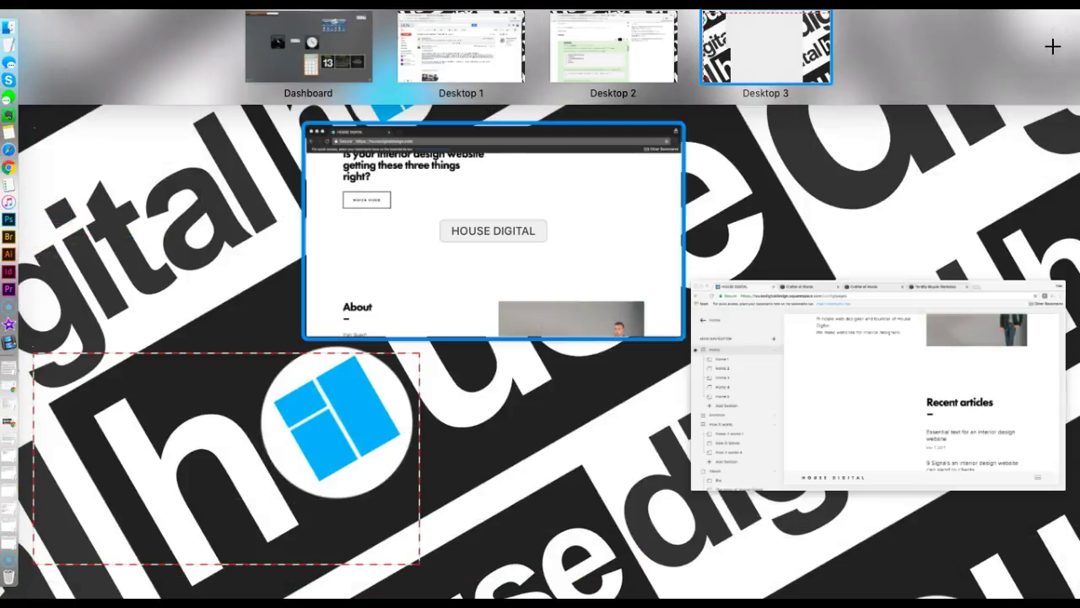
left_click(665, 278)
scroll(755, 272, "up", 3)
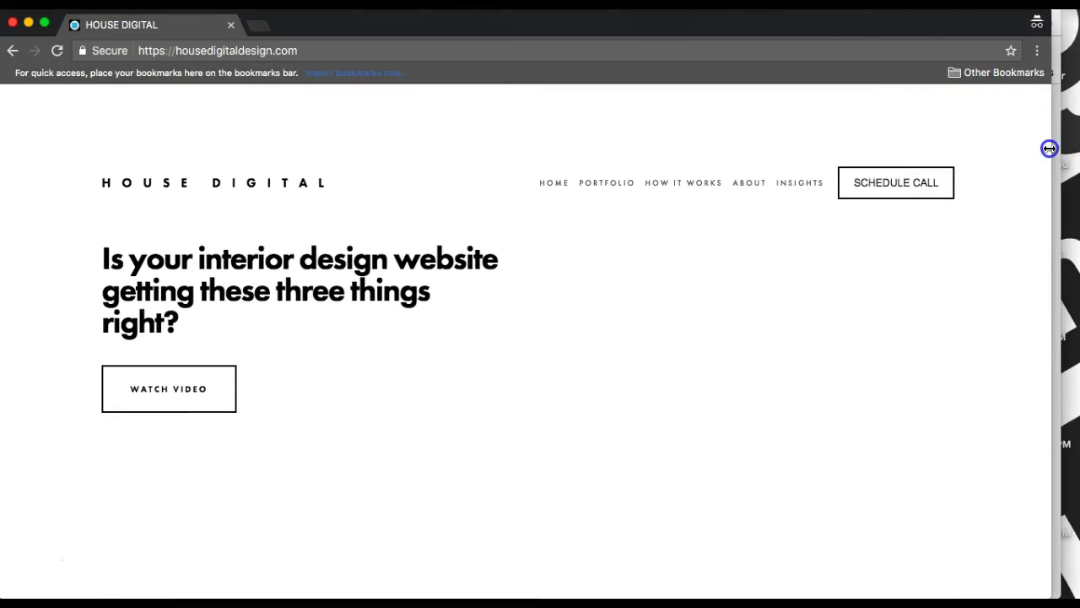
left_click_drag(1049, 148, 338, 152)
left_click_drag(306, 27, 601, 27)
Examine the narrow homepage layout down to the grey "Schedule an insight interview" section and the footer.
scroll(512, 428, "down", 15)
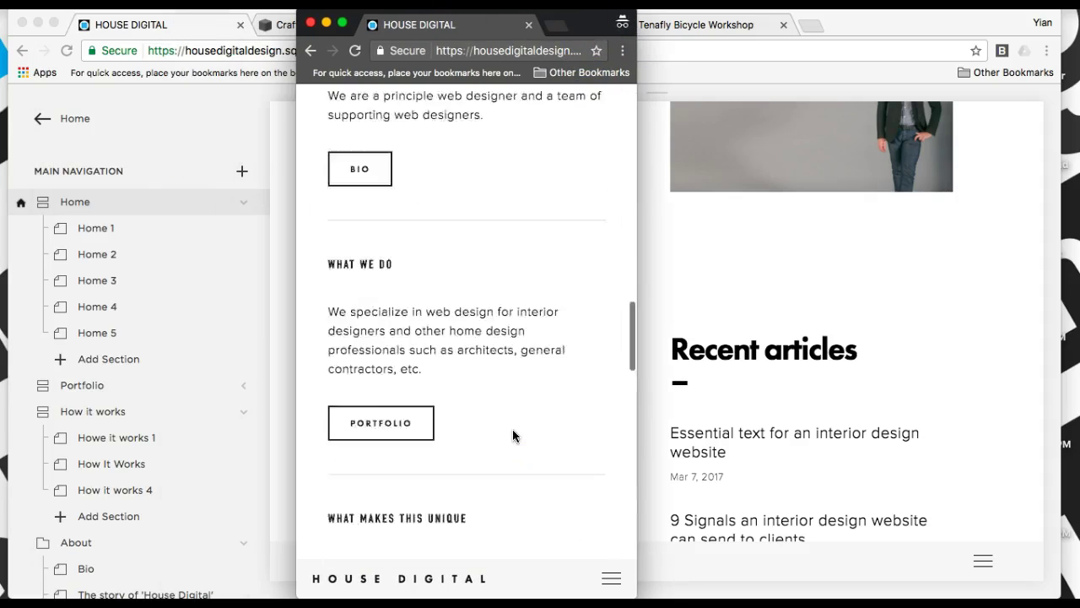
scroll(512, 435, "down", 10)
left_click(498, 262)
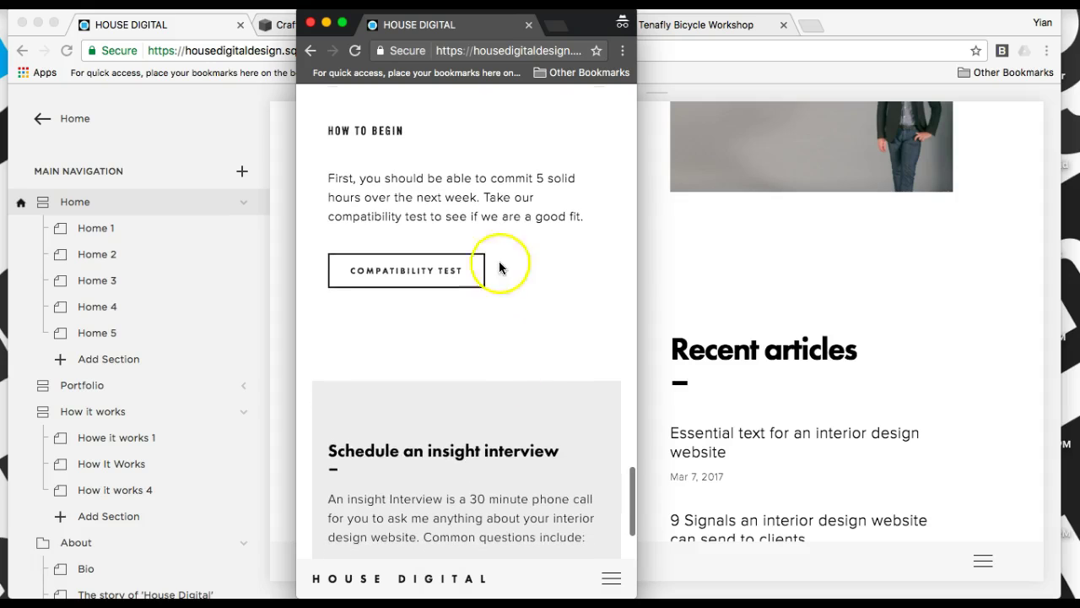
scroll(486, 422, "down", 1)
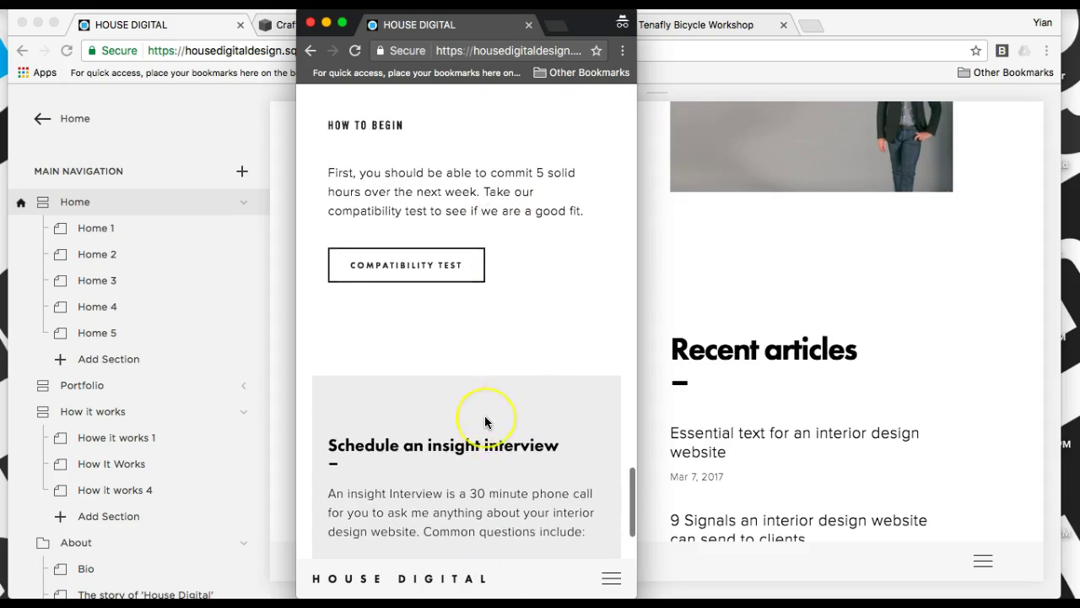
scroll(485, 421, "down", 10)
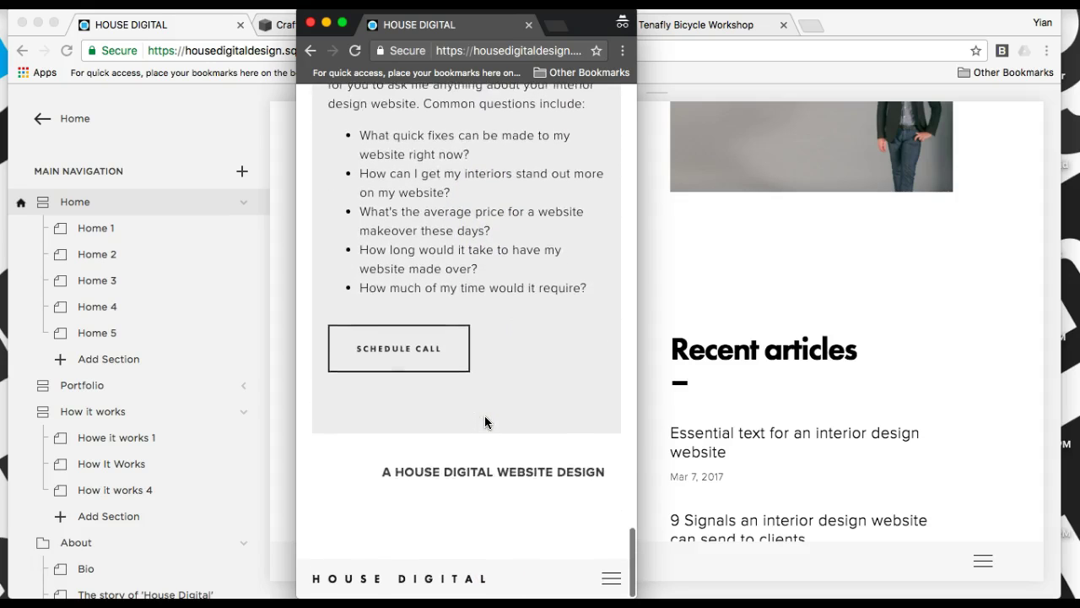
scroll(486, 422, "up", 5)
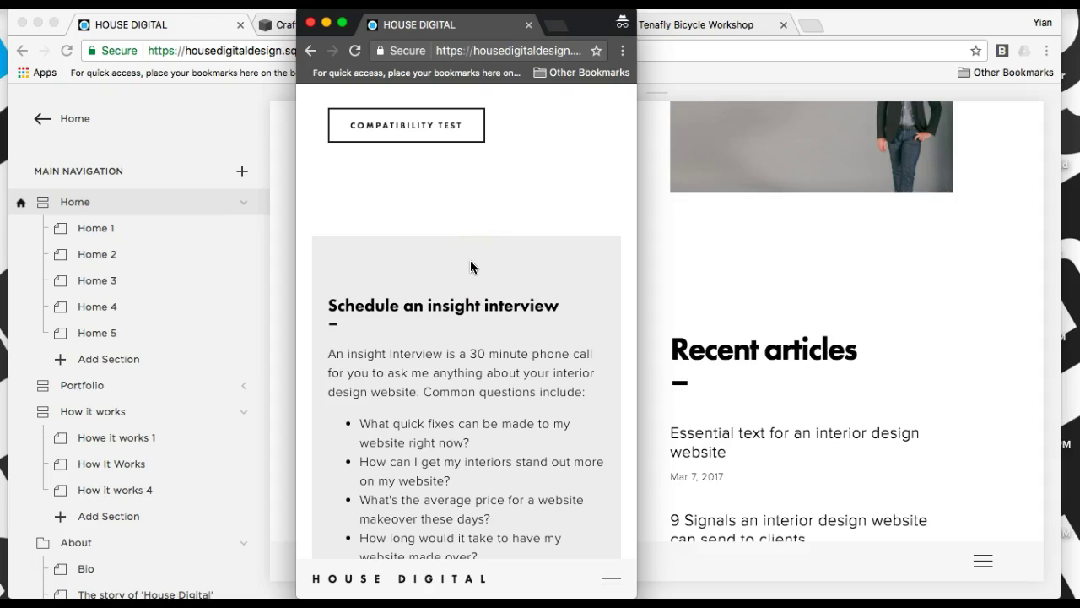
Return to the Squarespace editor, remove the banner image from the Home 5 section, and save its page settings.
left_click(670, 249)
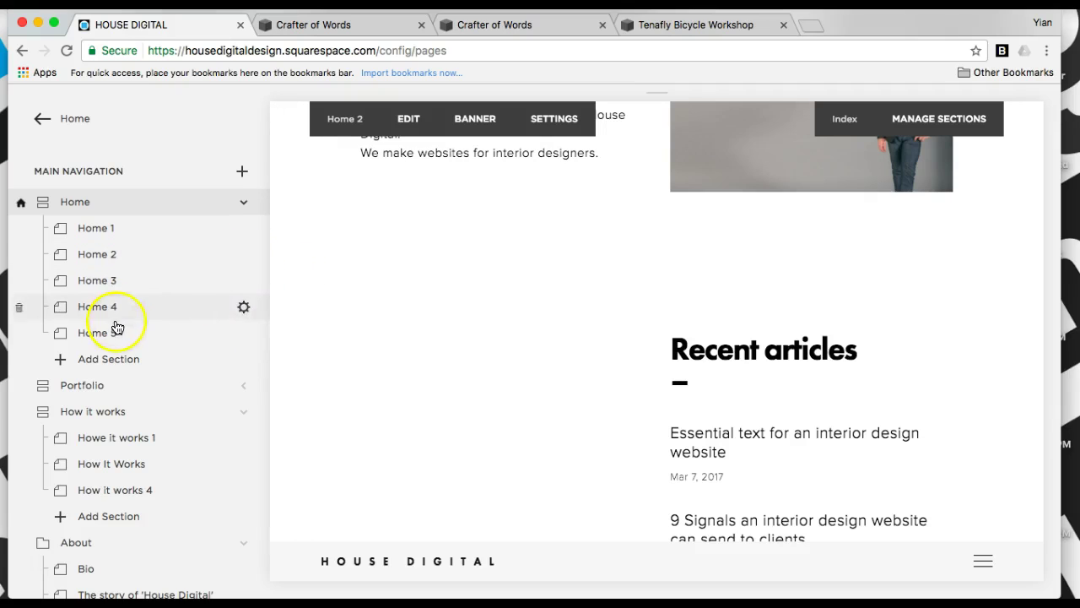
left_click(245, 335)
left_click(945, 121)
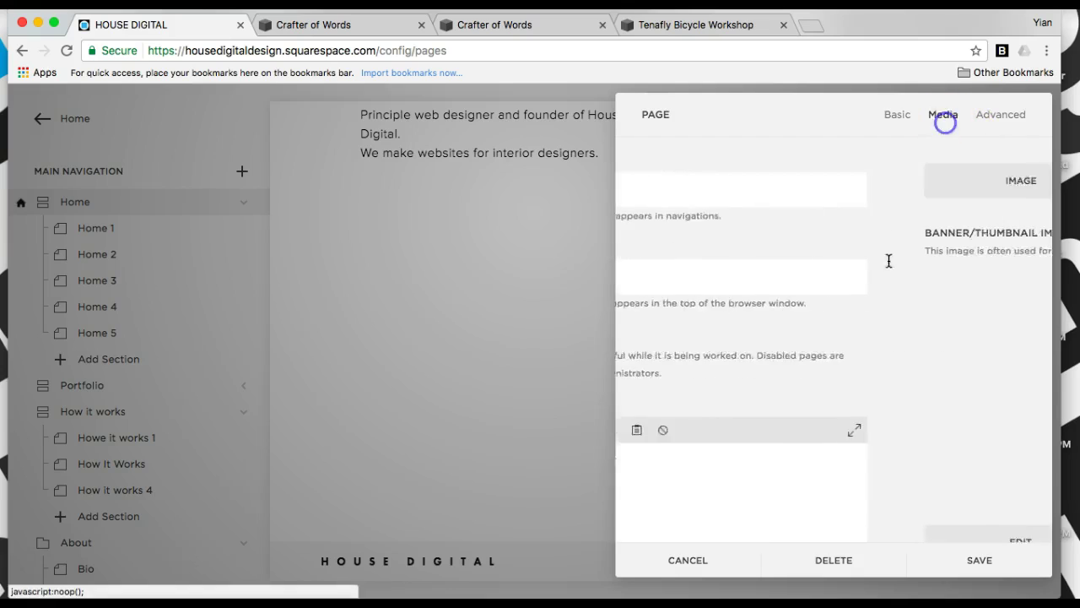
scroll(844, 380, "down", 1)
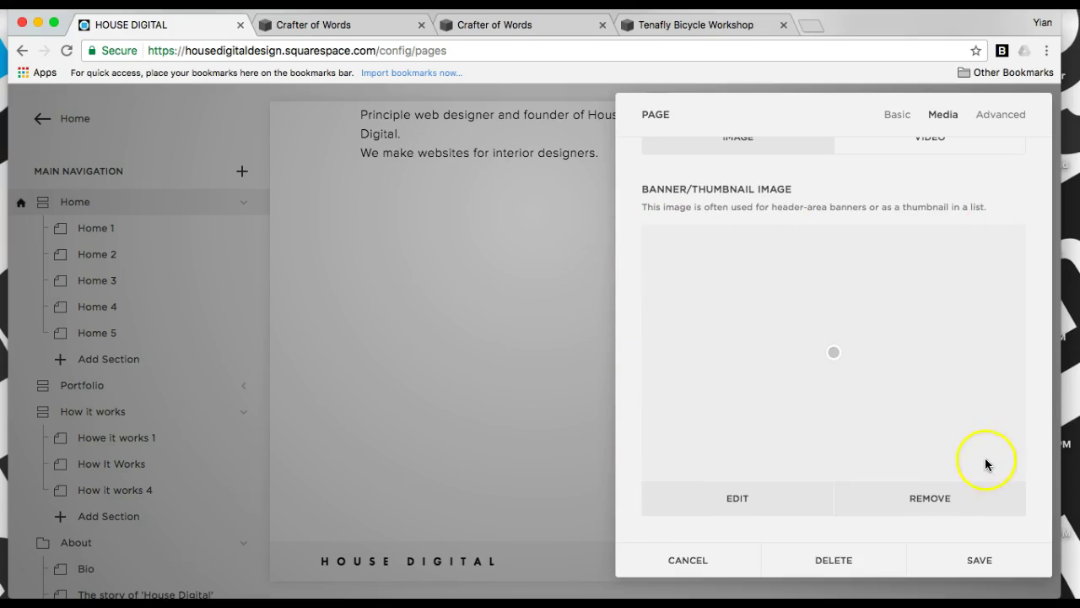
left_click(960, 498)
left_click(971, 557)
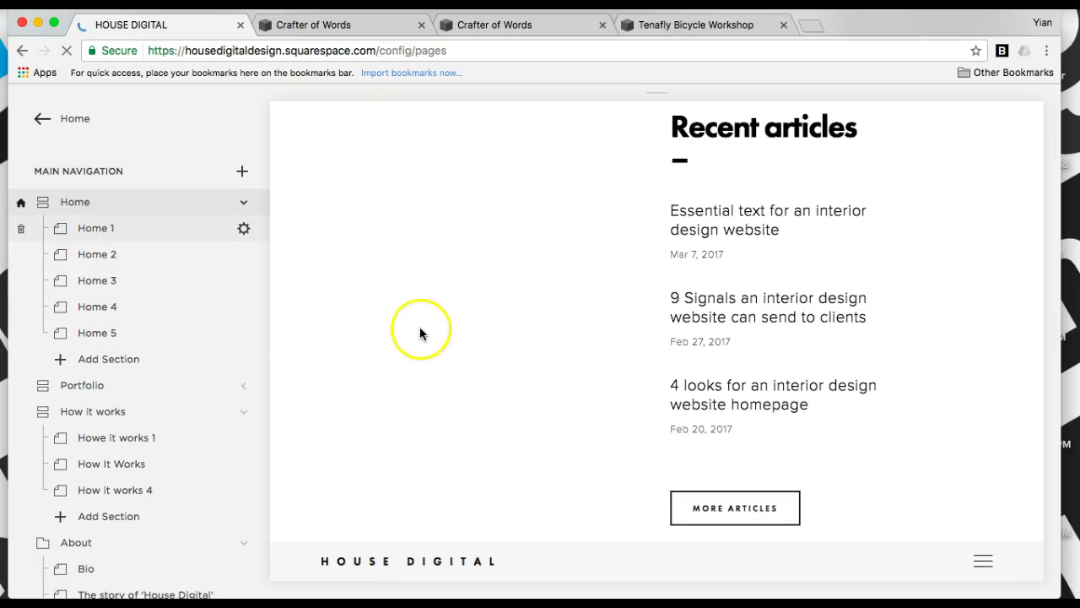
In the Home index's page header code, extend the #e6e6e6 background-color rule's selectors to #home-1, #home-, #home-5 and save.
scroll(419, 333, "up", 15)
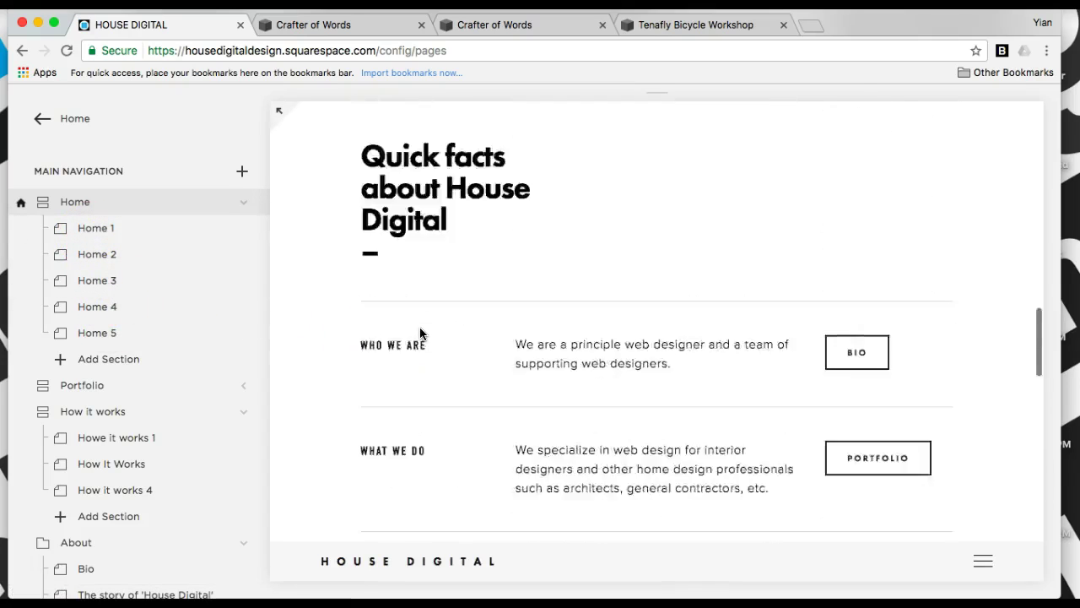
mouse_move(89, 201)
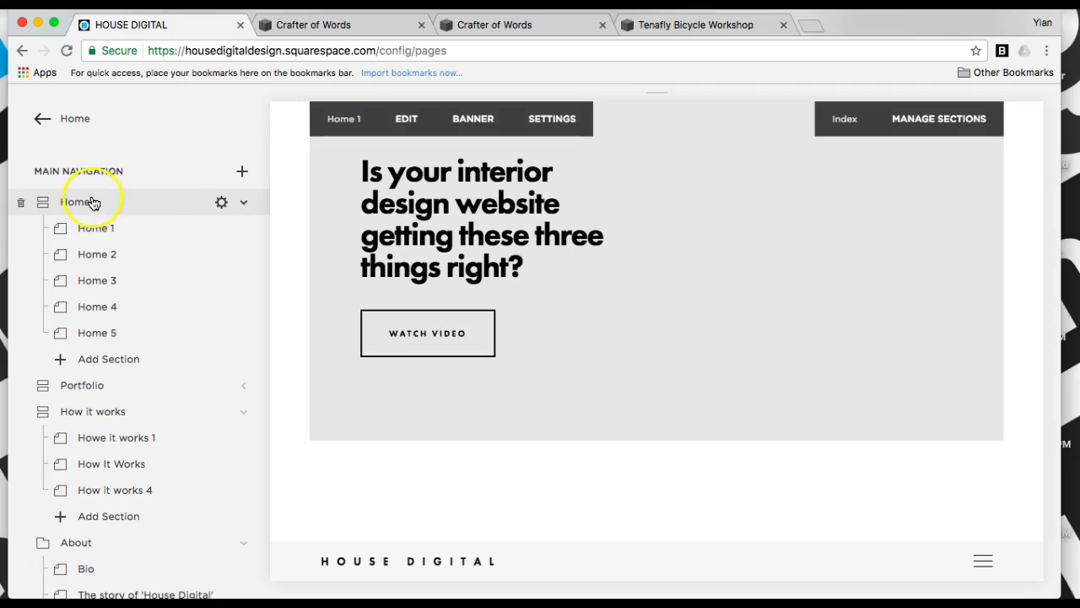
left_click(219, 203)
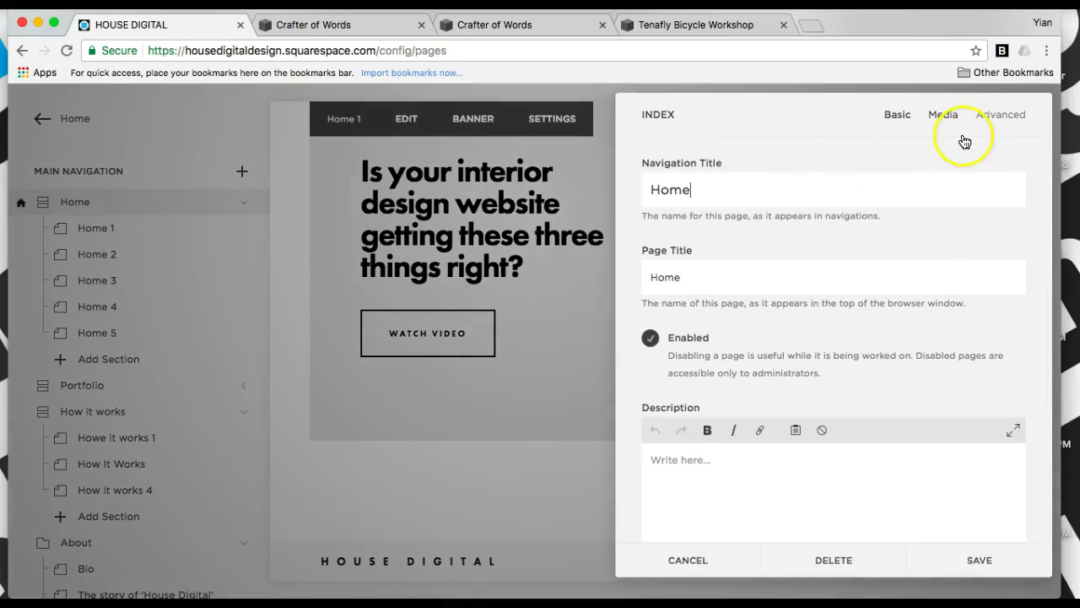
left_click(999, 114)
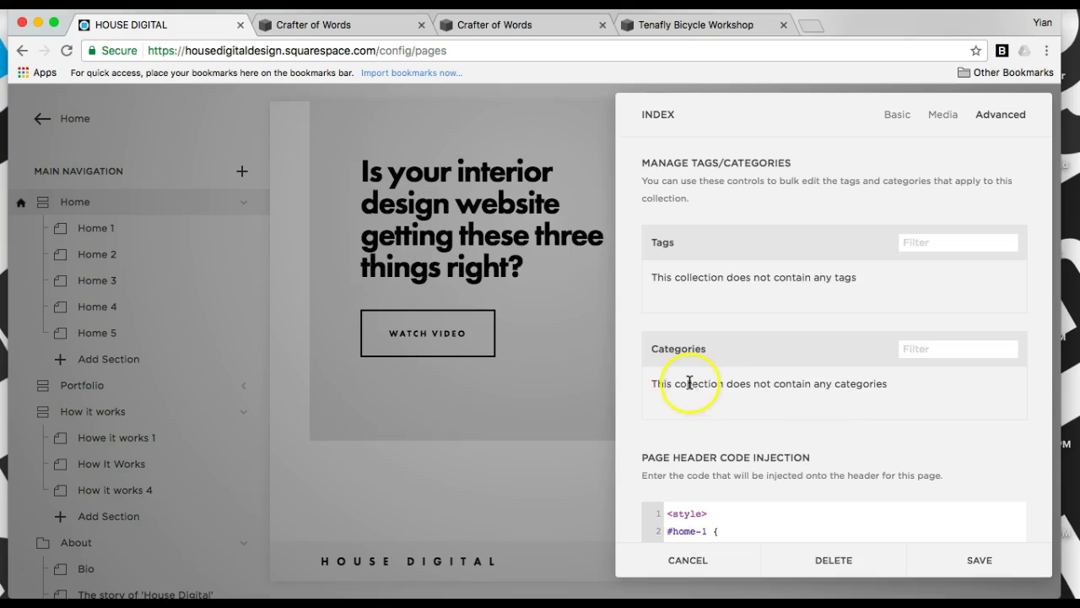
scroll(637, 402, "down", 5)
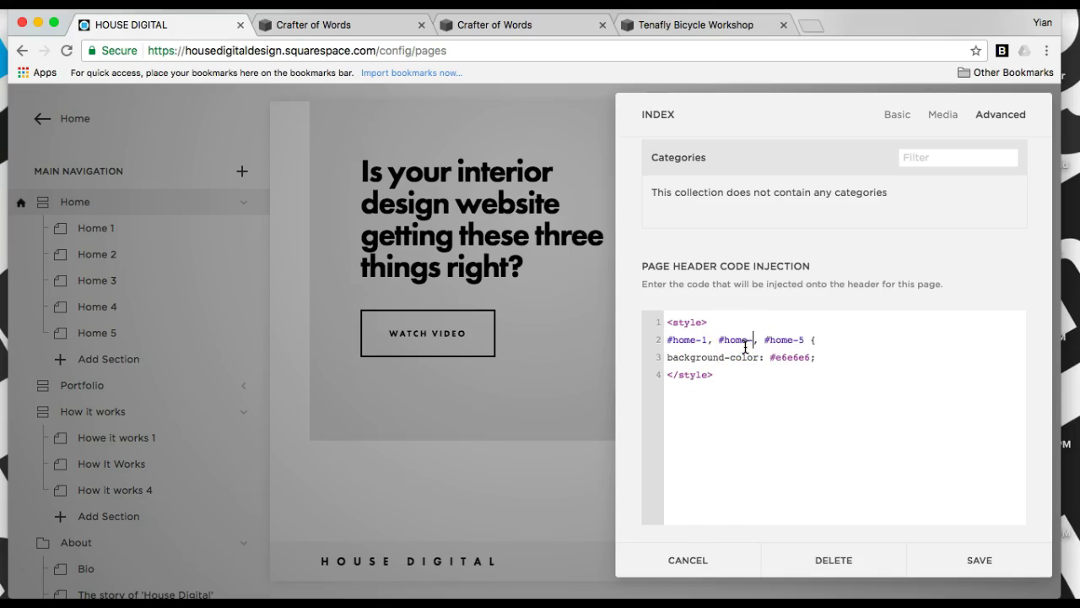
left_click(754, 339)
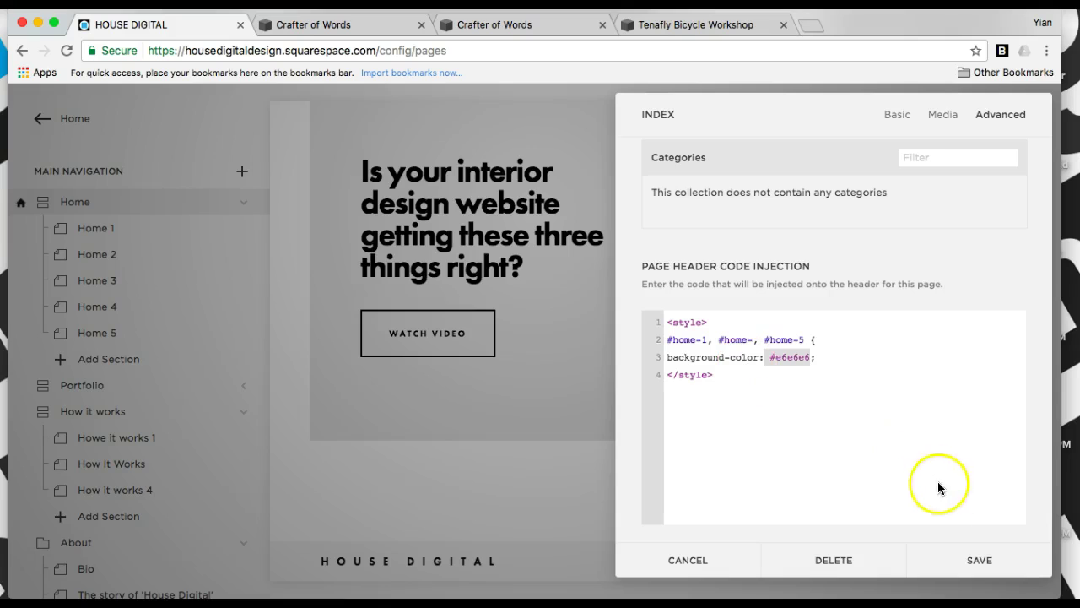
left_click(978, 559)
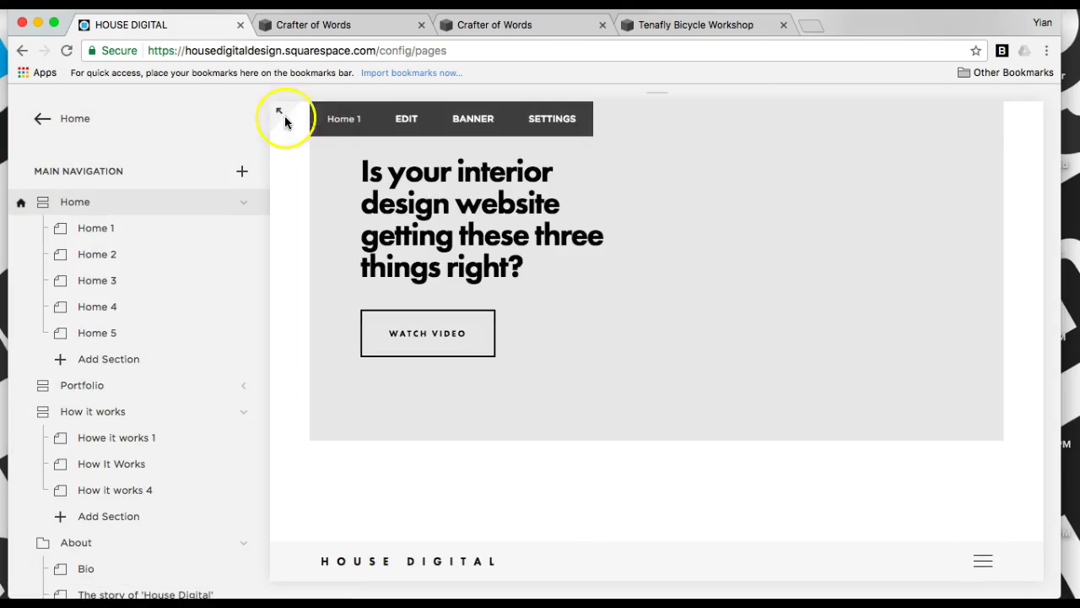
Preview the homepage at full width, check the section backgrounds down to Recent articles, and reload the site.
left_click(279, 112)
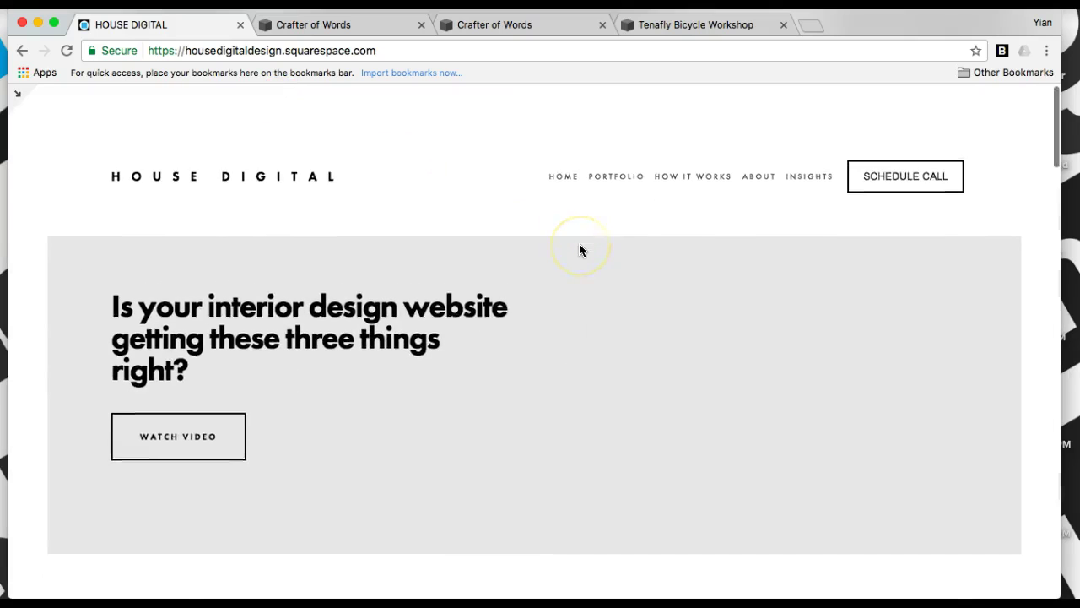
scroll(579, 247, "down", 10)
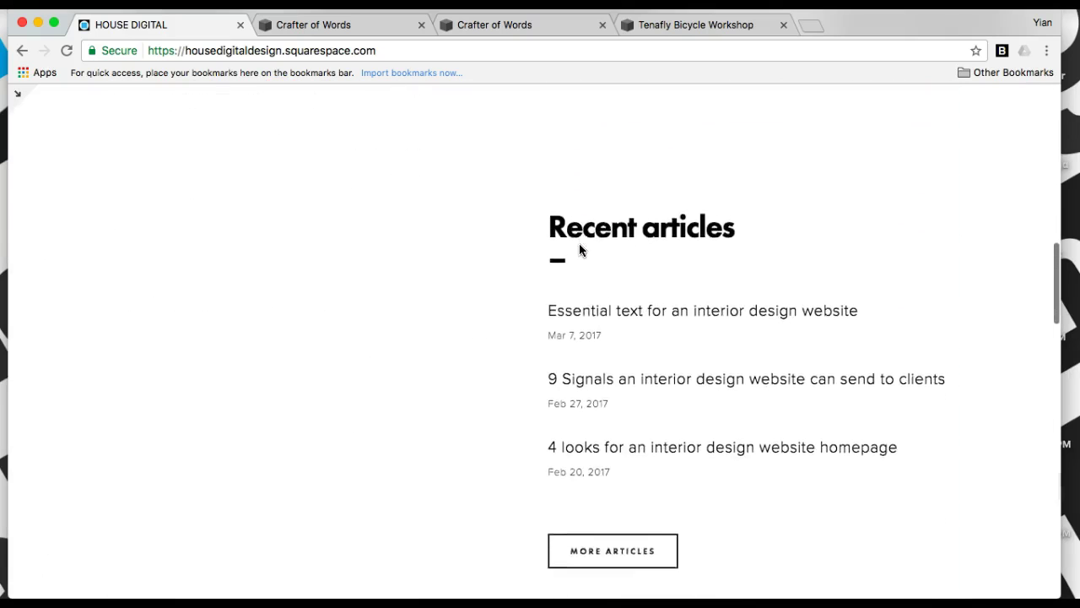
scroll(579, 248, "up", 6)
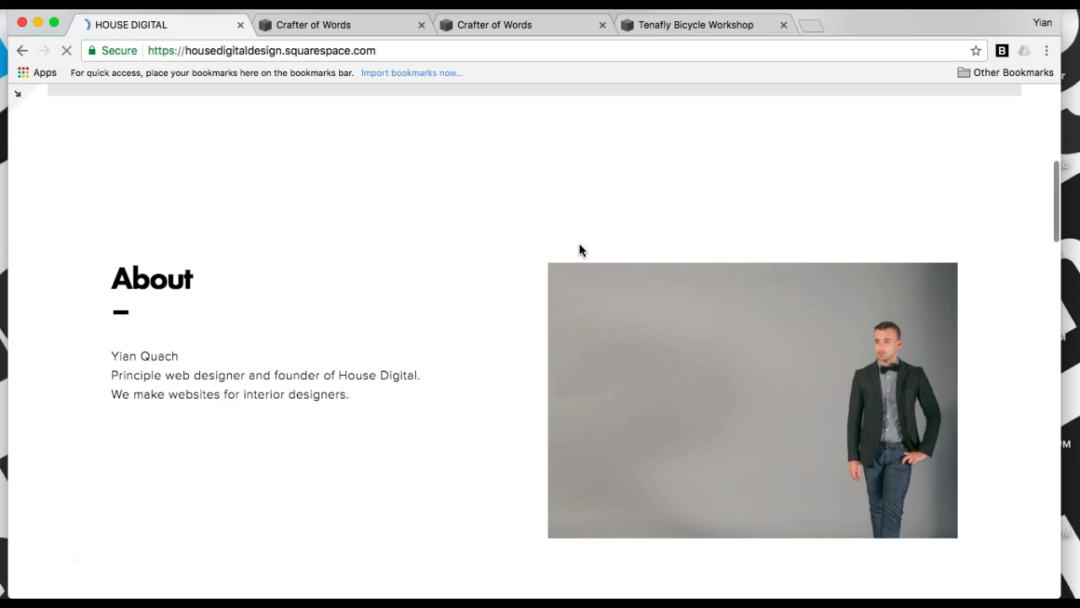
left_click(492, 207)
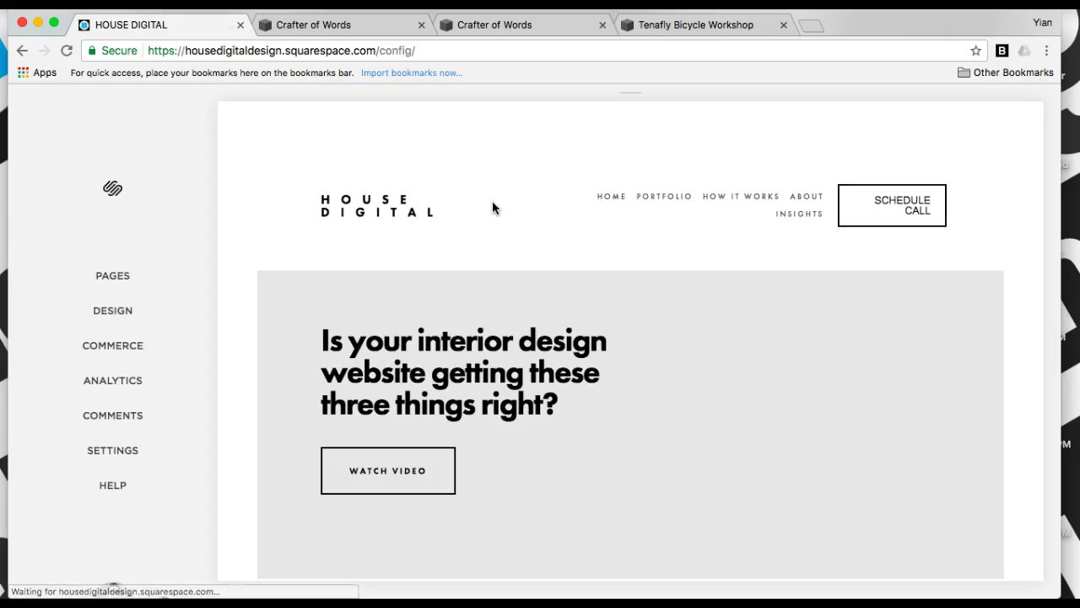
Expand the reloaded site to full width and examine the section backgrounds from the opening banner to "Schedule an insight interview".
left_click(242, 110)
scroll(587, 244, "down", 5)
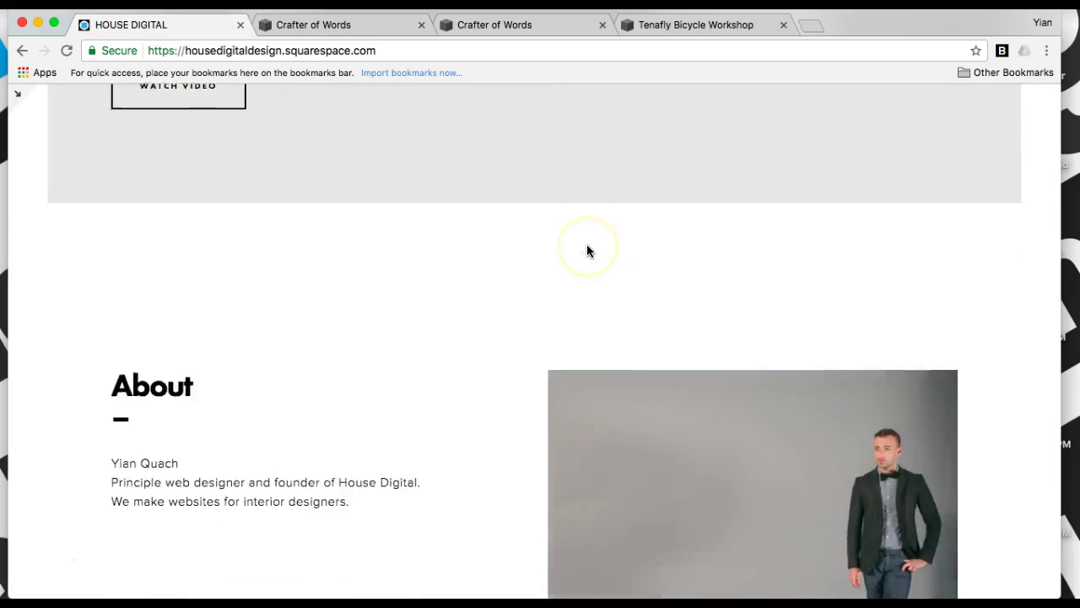
scroll(586, 244, "down", 15)
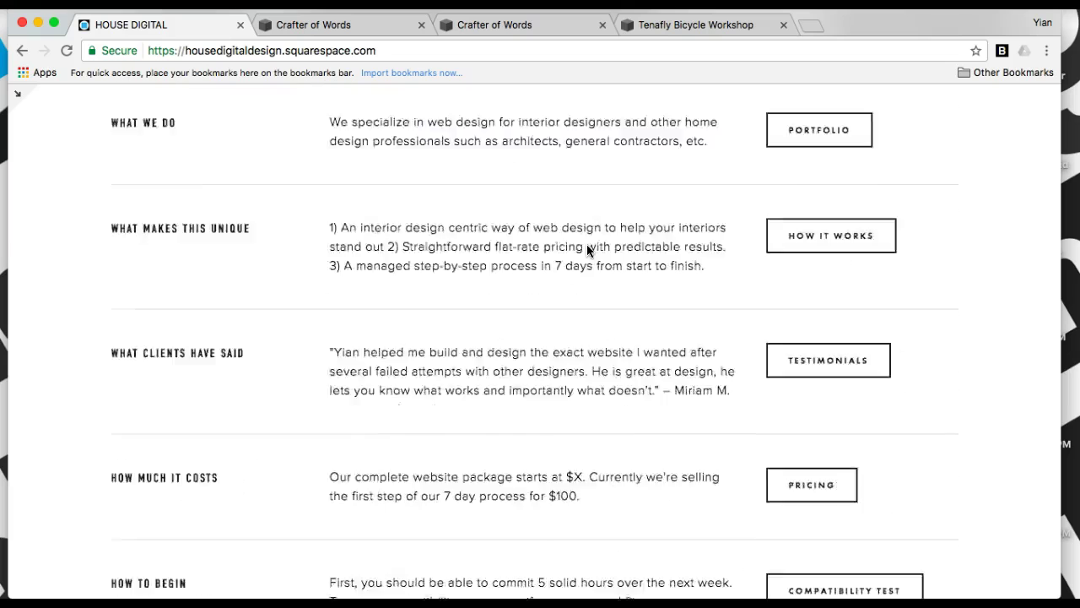
scroll(587, 244, "down", 8)
scroll(587, 244, "up", 2)
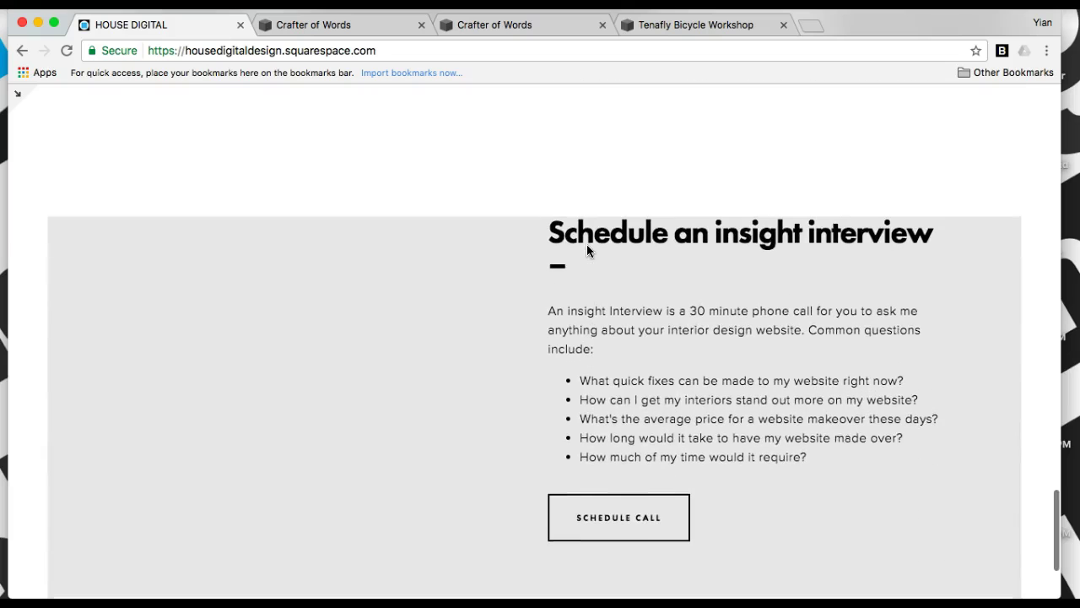
scroll(454, 335, "down", 3)
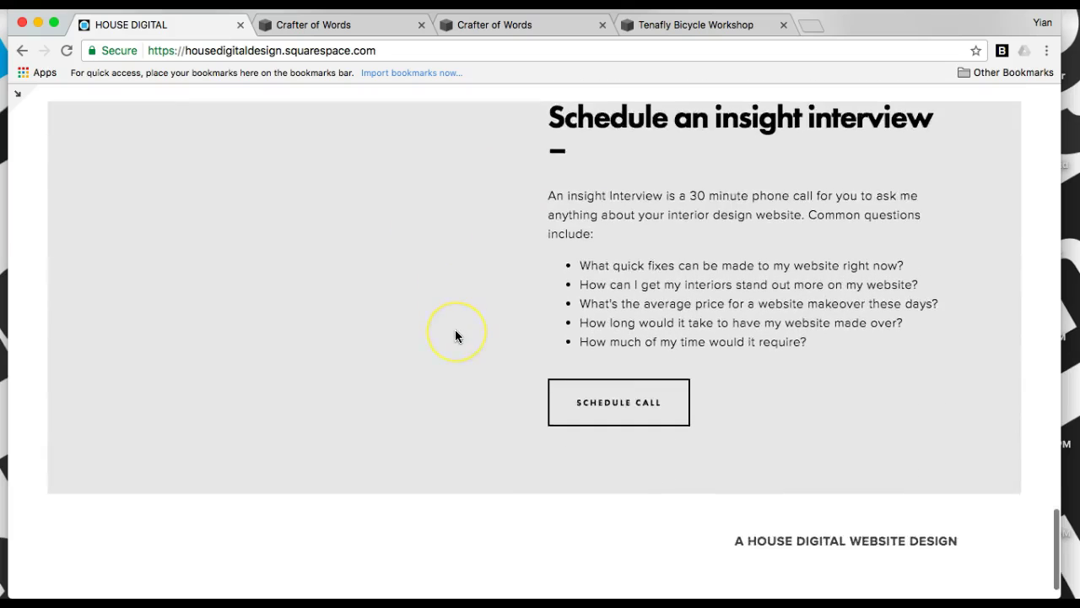
scroll(455, 336, "up", 15)
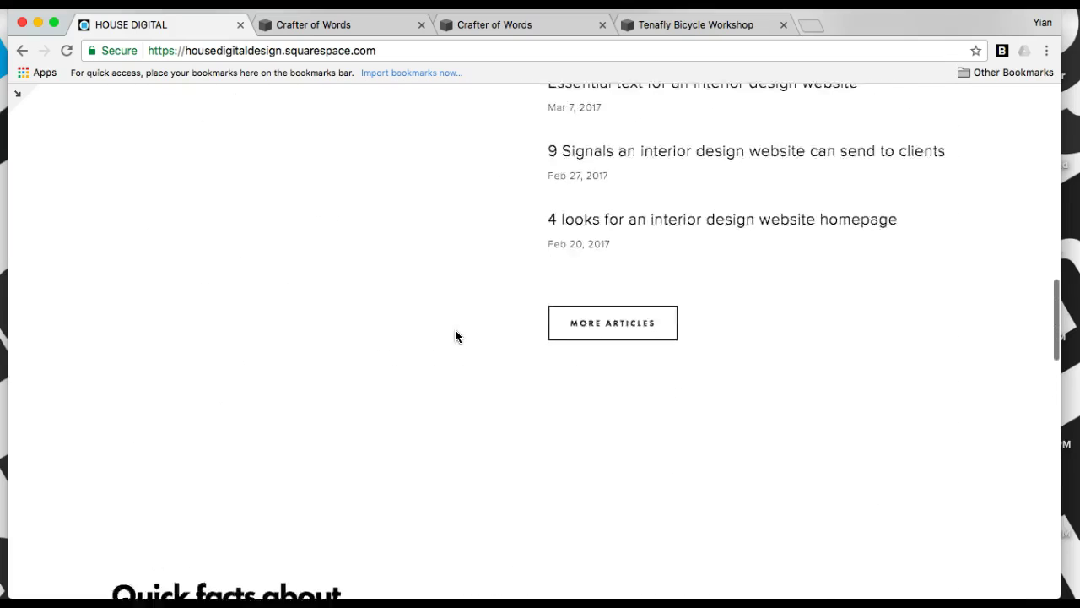
scroll(455, 336, "up", 12)
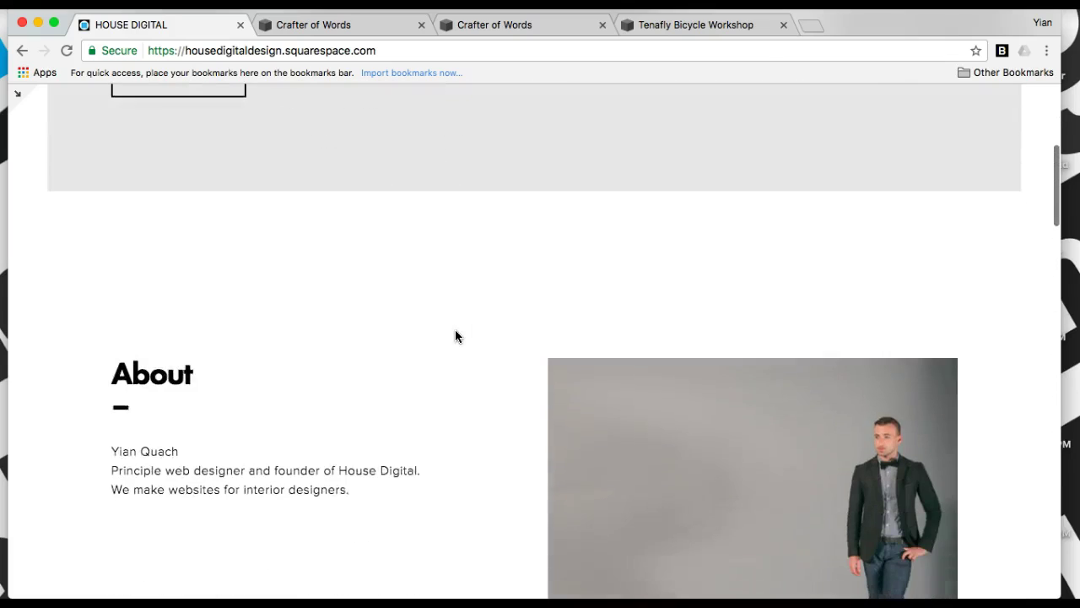
scroll(455, 336, "up", 1)
scroll(449, 126, "down", 10)
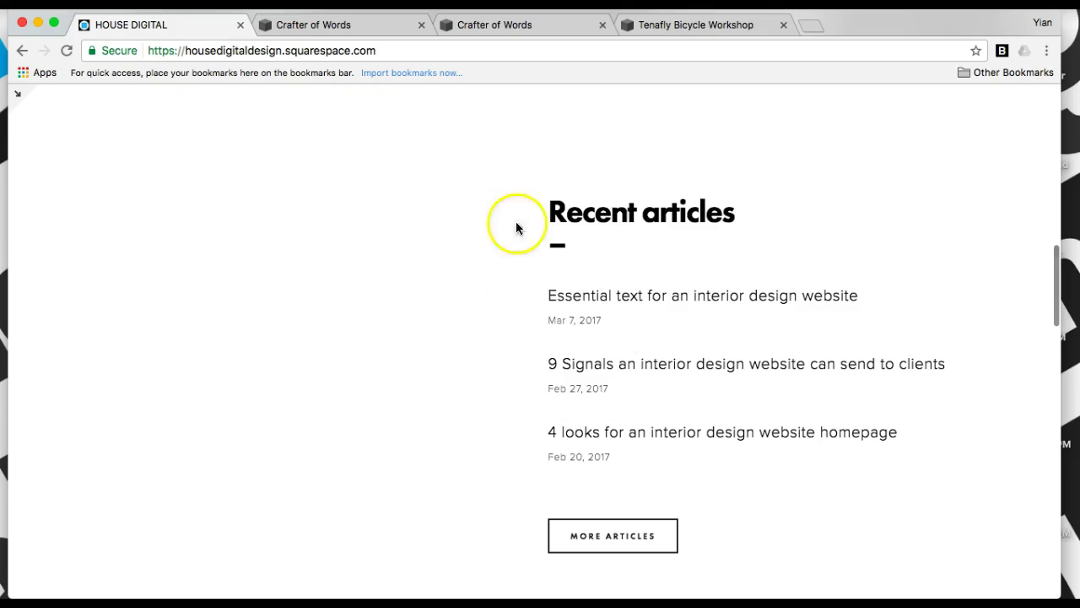
scroll(517, 228, "up", 15)
Return to the editor, correct the incomplete #home- selector in the Home index's page header code to target the Recent articles section, and save.
left_click(17, 95)
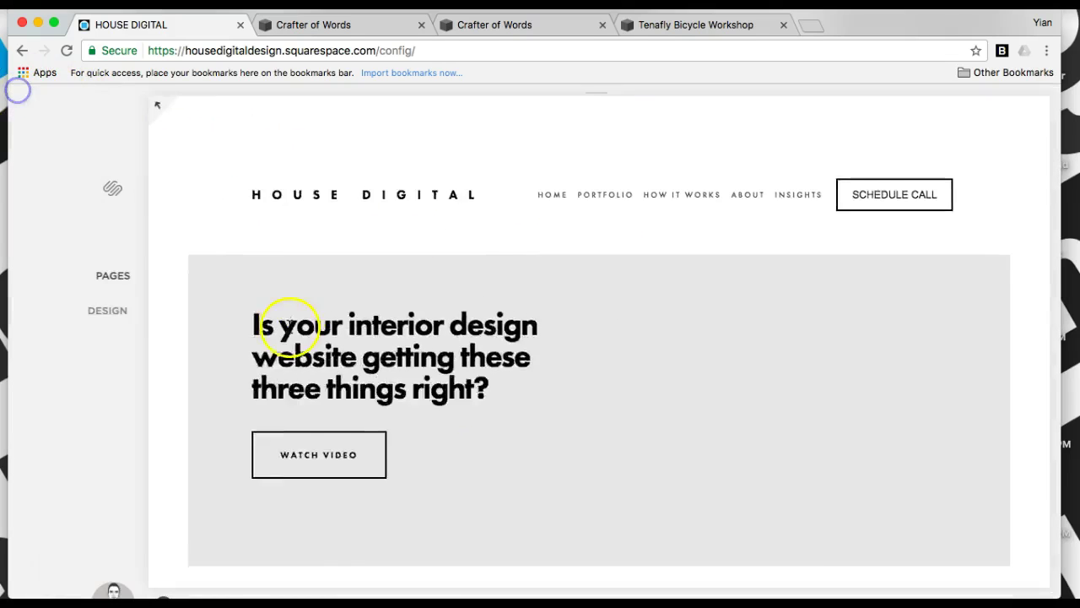
left_click(134, 277)
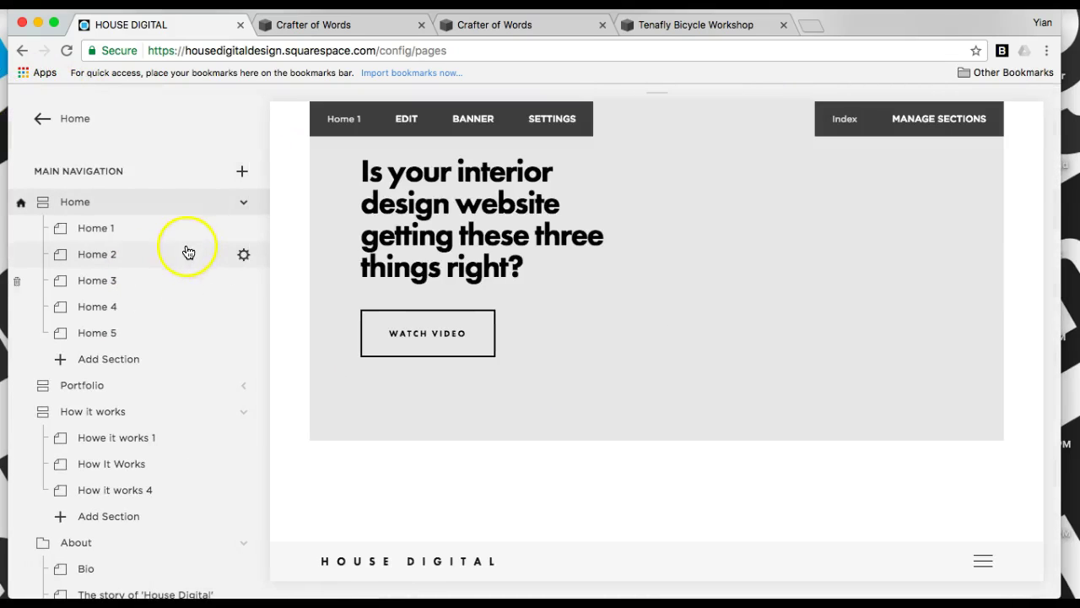
left_click(242, 172)
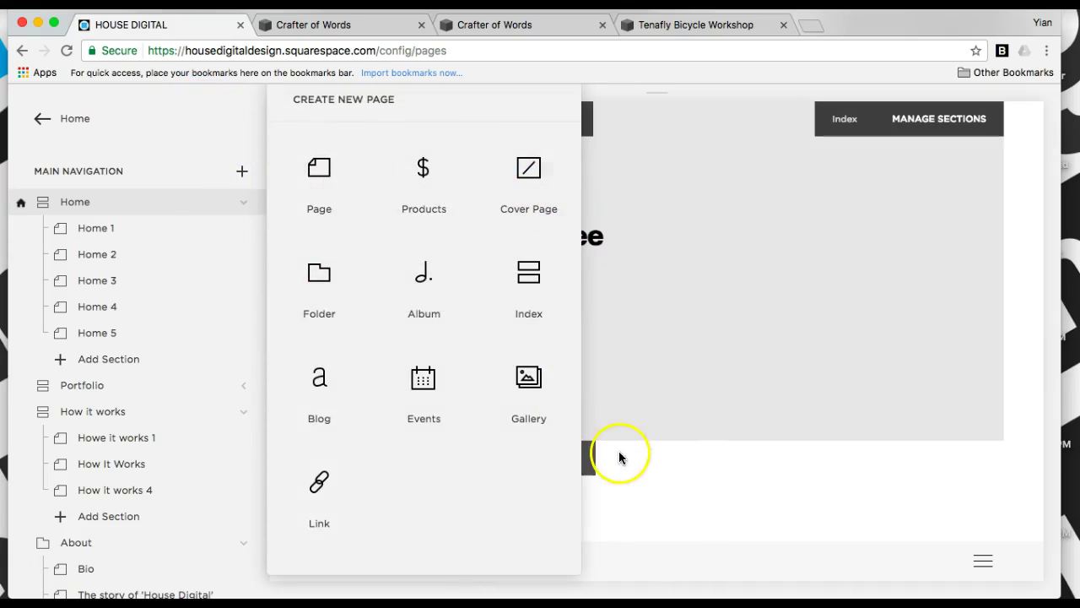
left_click(183, 134)
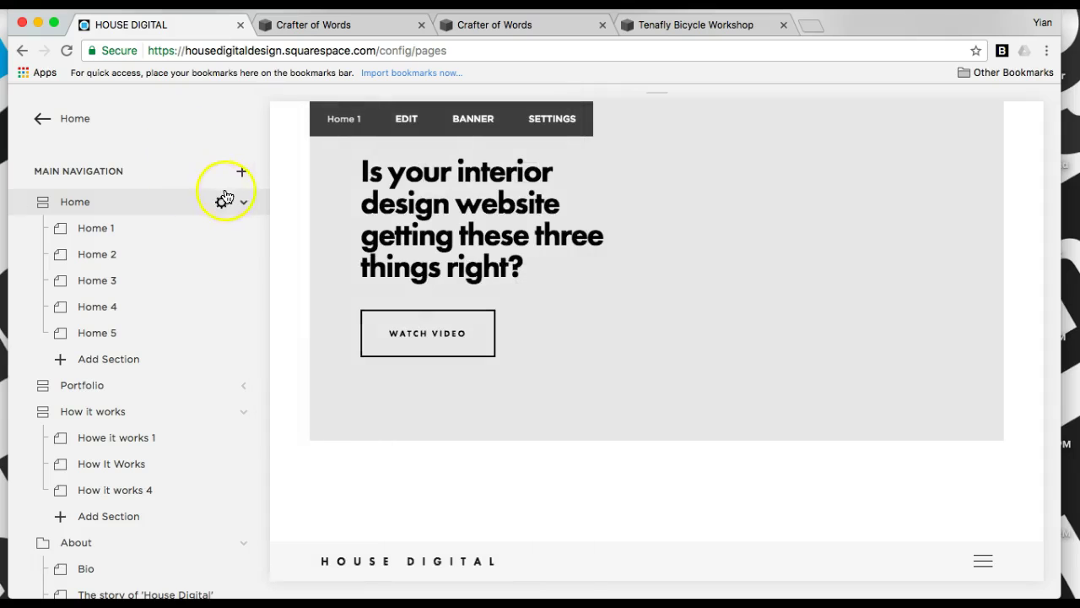
left_click(222, 204)
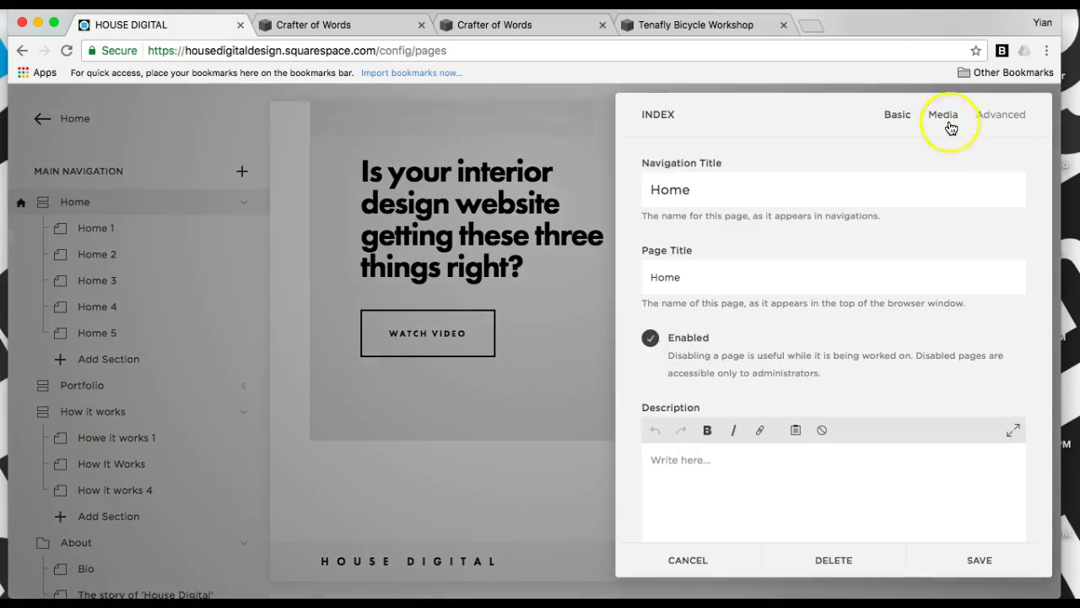
left_click(981, 115)
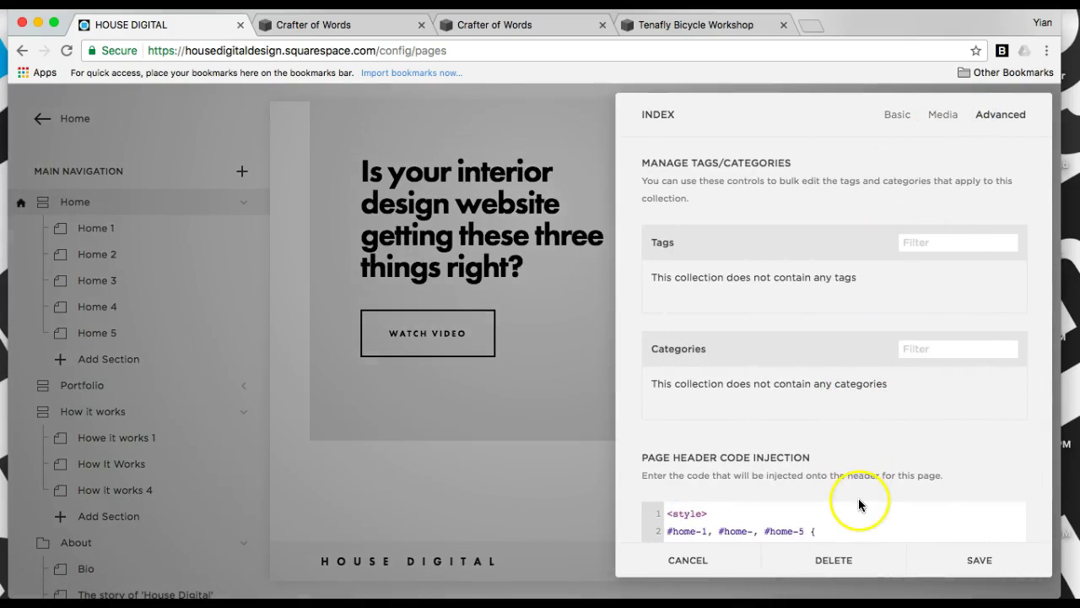
scroll(786, 535, "down", 2)
scroll(786, 538, "up", 2)
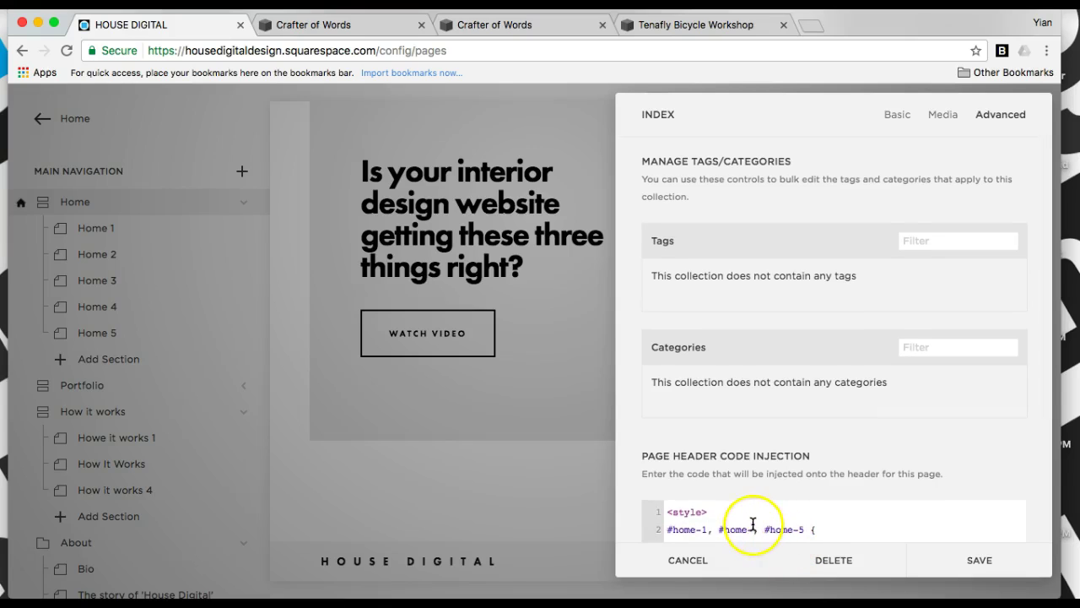
left_click(980, 564)
left_click(645, 357)
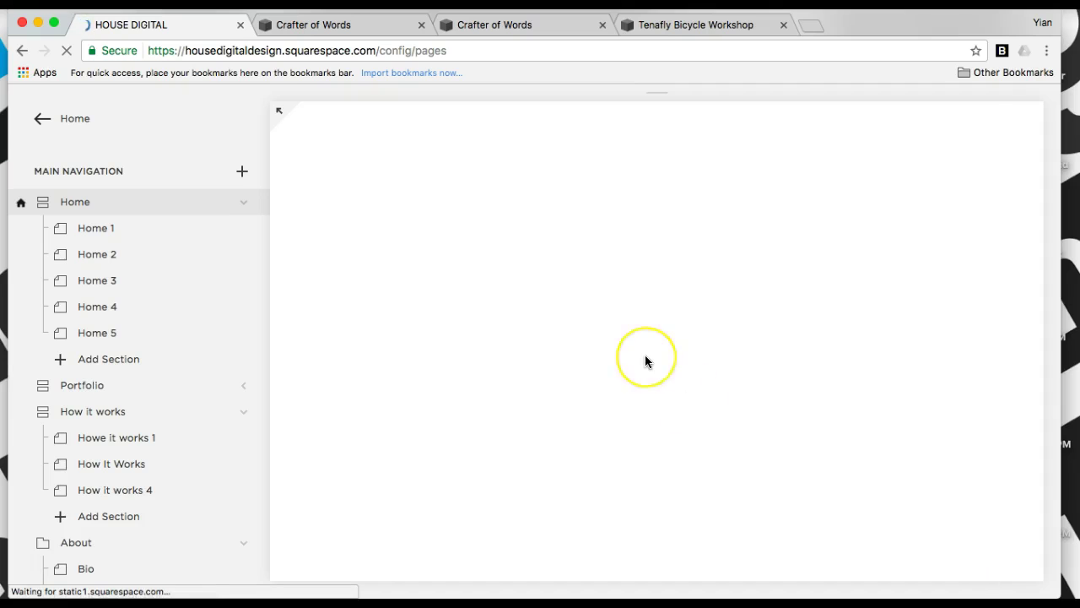
Check the Recent articles section's background in the editor and at full width, and return to the page editor.
scroll(644, 357, "down", 5)
scroll(646, 361, "up", 1)
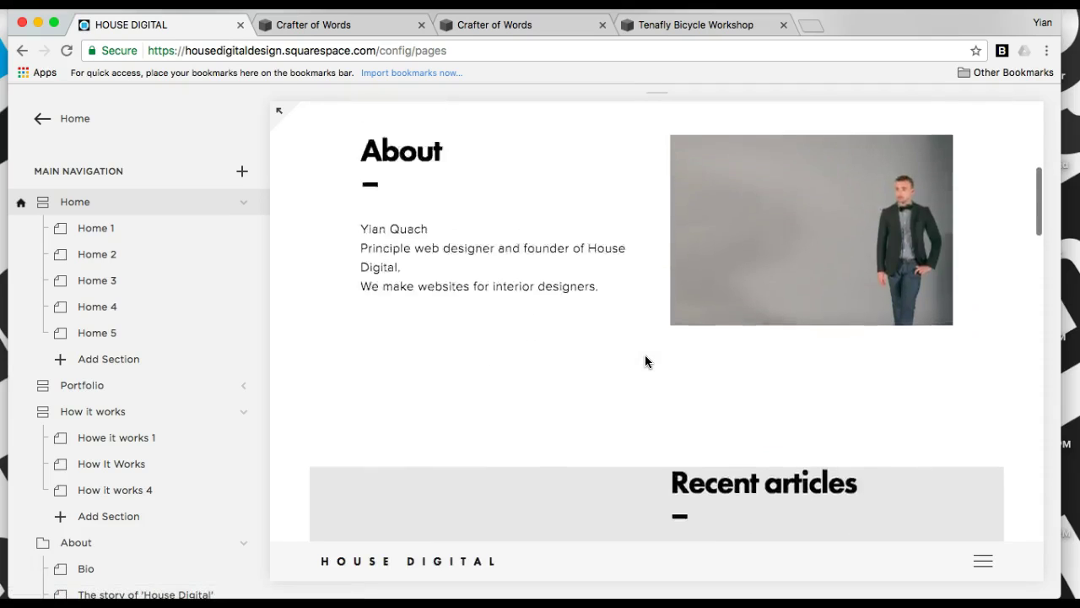
scroll(647, 361, "down", 3)
left_click(279, 113)
scroll(653, 321, "down", 3)
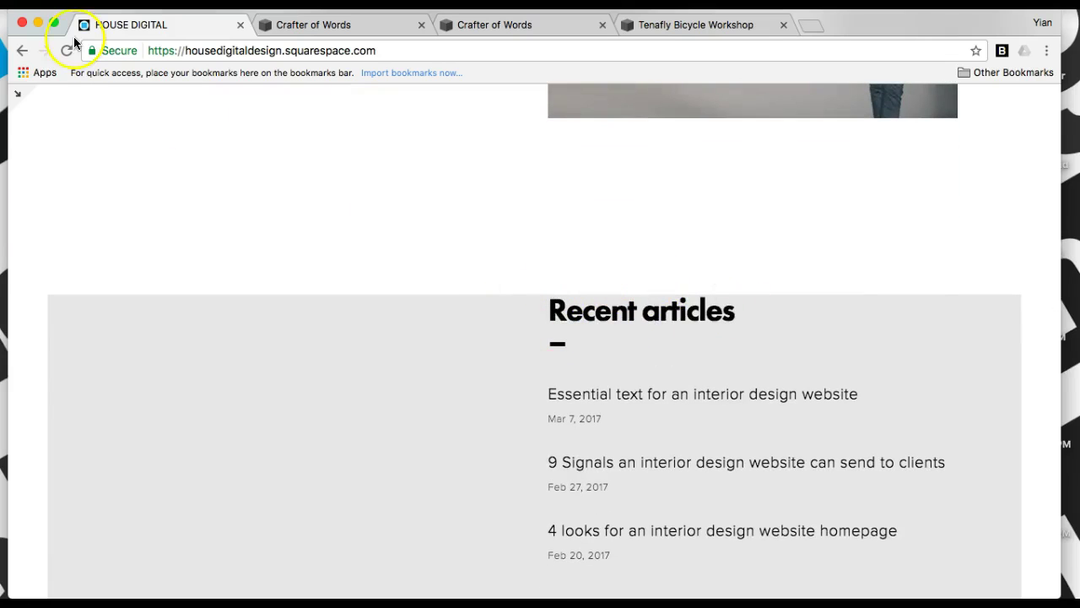
left_click(28, 99)
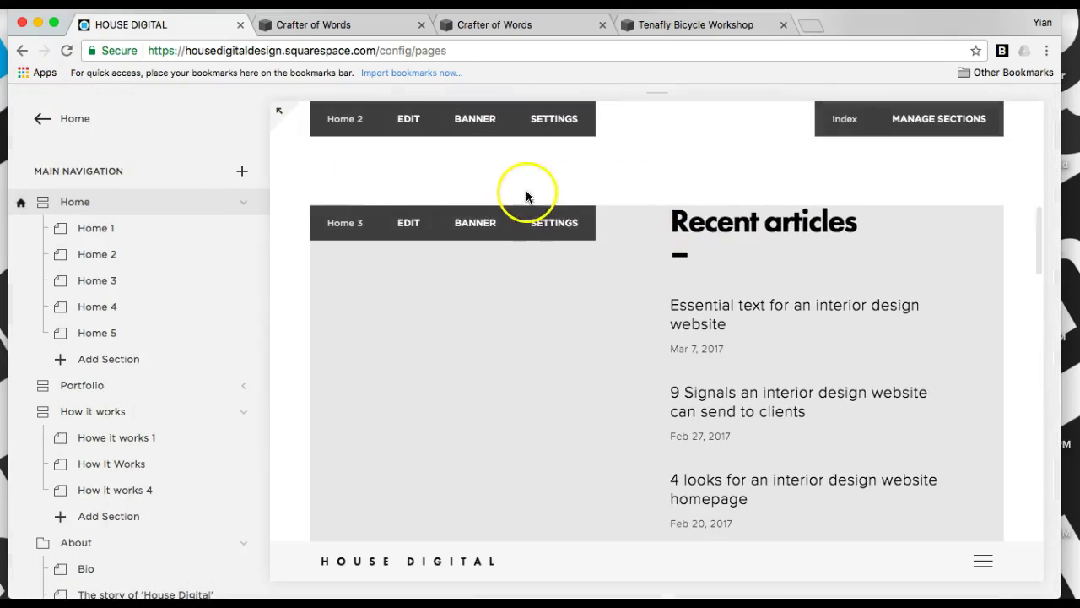
Add a full-width spacer block above the Recent articles content in the Home 3 section and save the section.
left_click(406, 224)
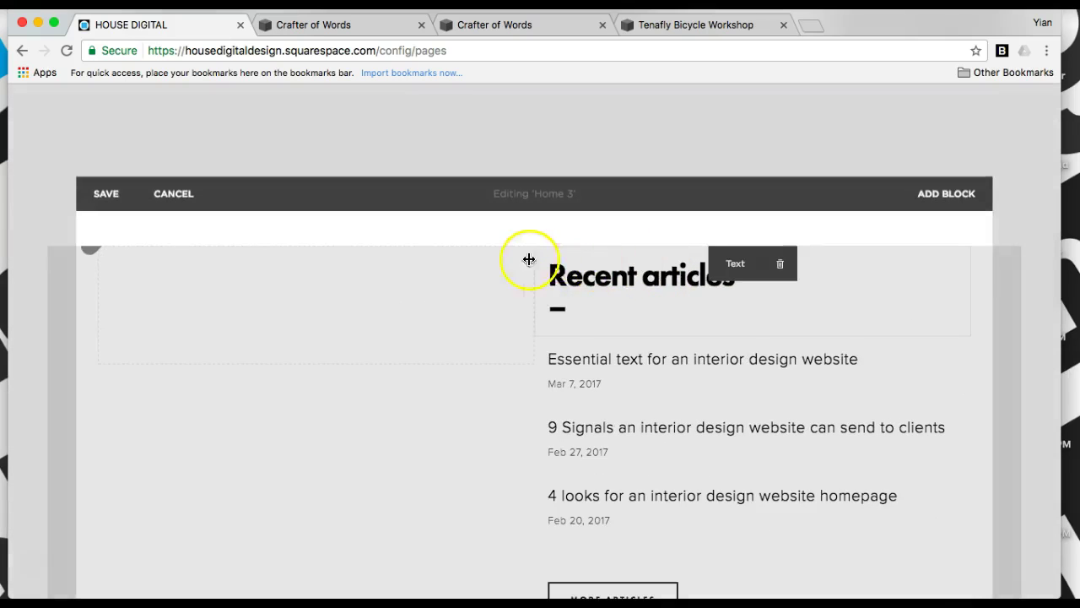
left_click(90, 249)
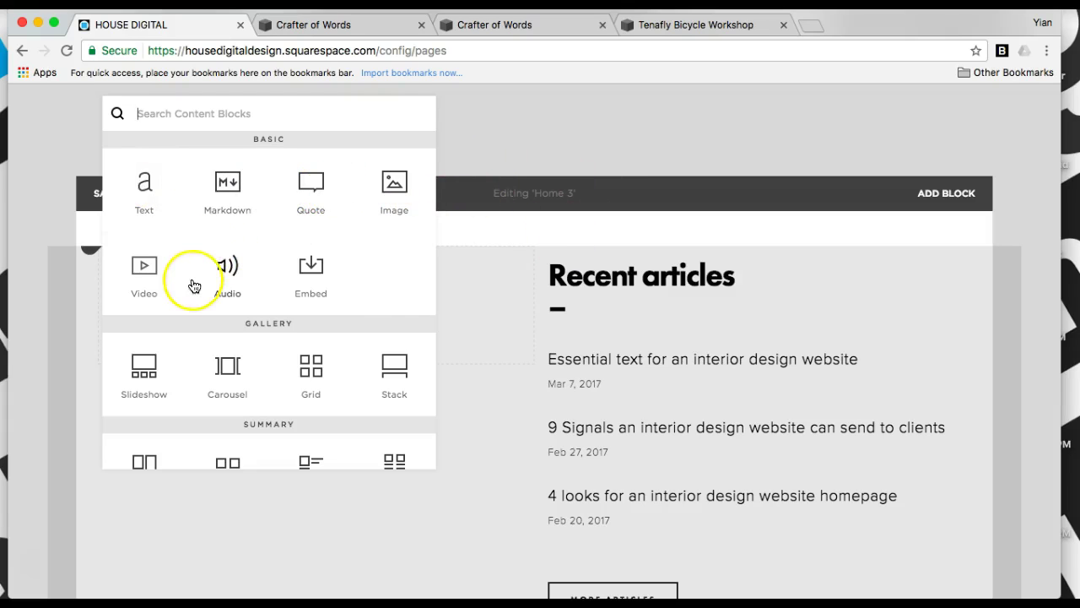
scroll(194, 285, "down", 1)
scroll(194, 285, "down", 5)
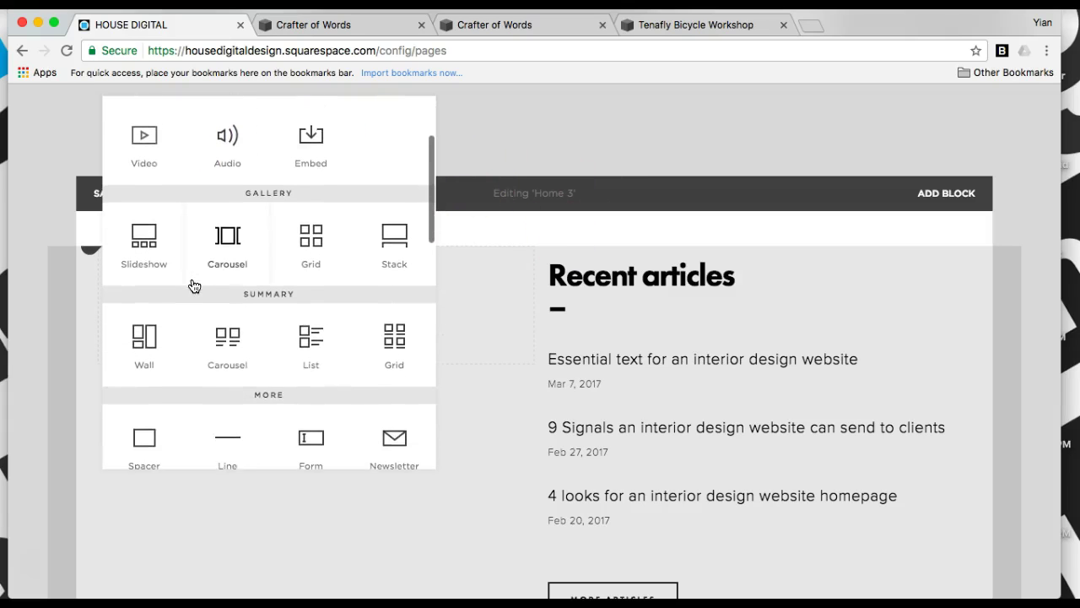
left_click(144, 374)
left_click_drag(277, 343, 450, 277)
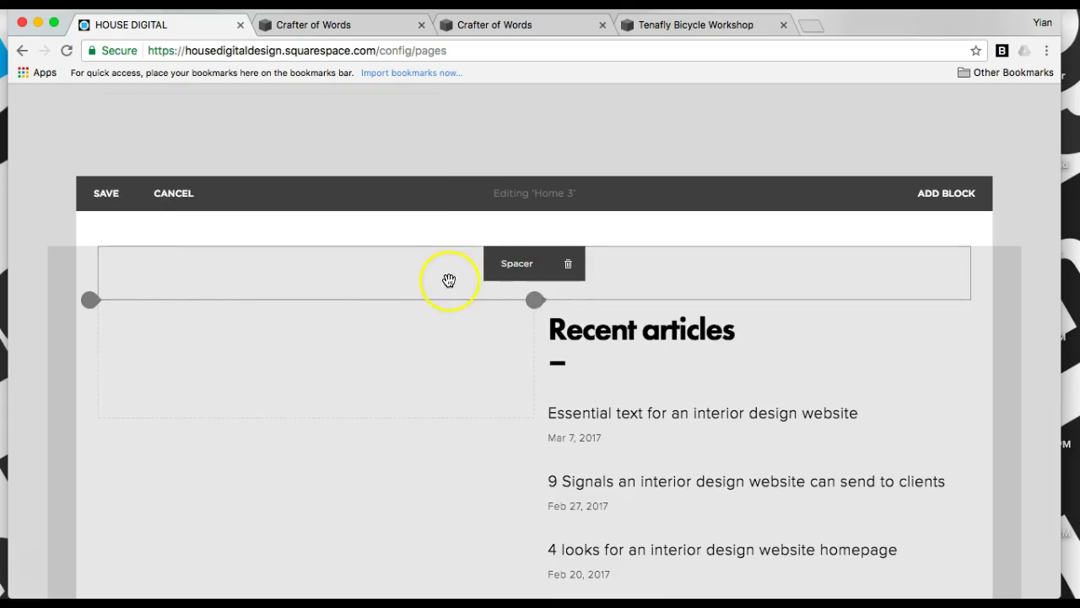
scroll(428, 292, "down", 2)
scroll(428, 292, "down", 2)
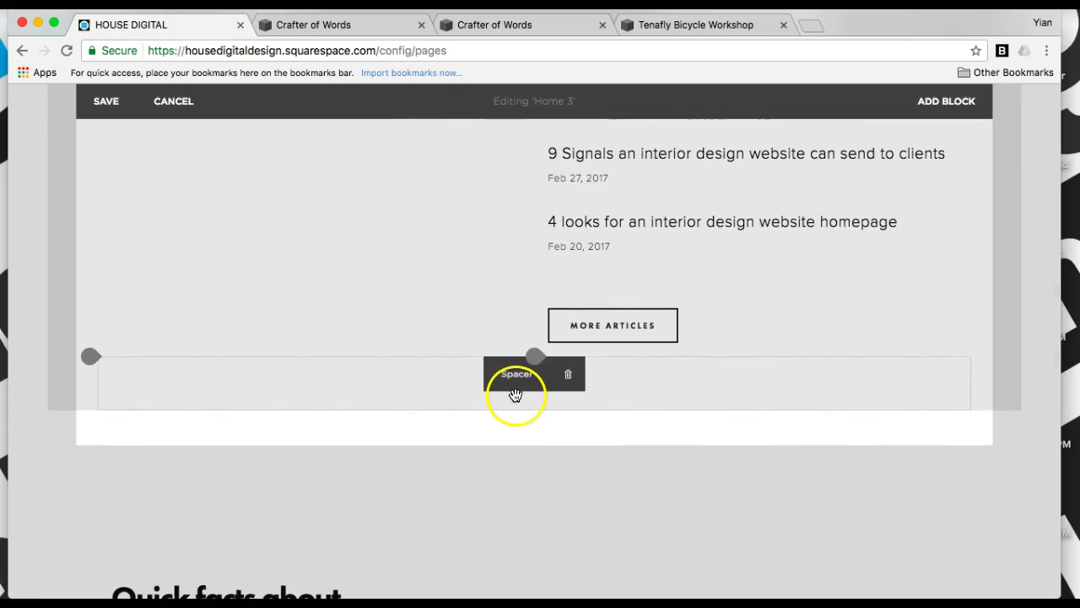
left_click(106, 100)
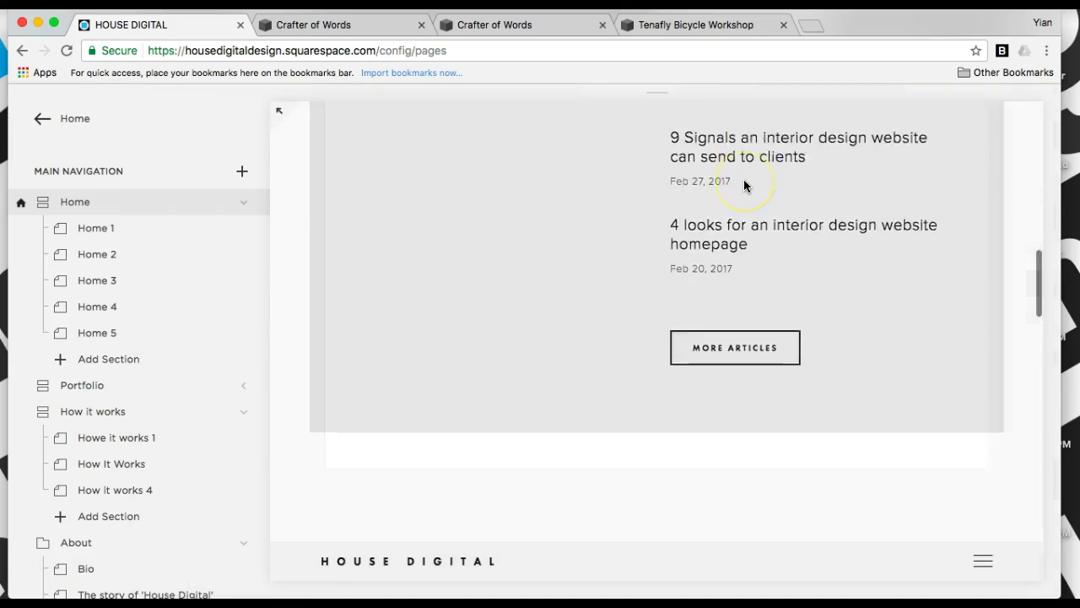
Add a full-width spacer block above the "Schedule an insight interview" content in the Home 5 section and save the section.
scroll(743, 185, "down", 15)
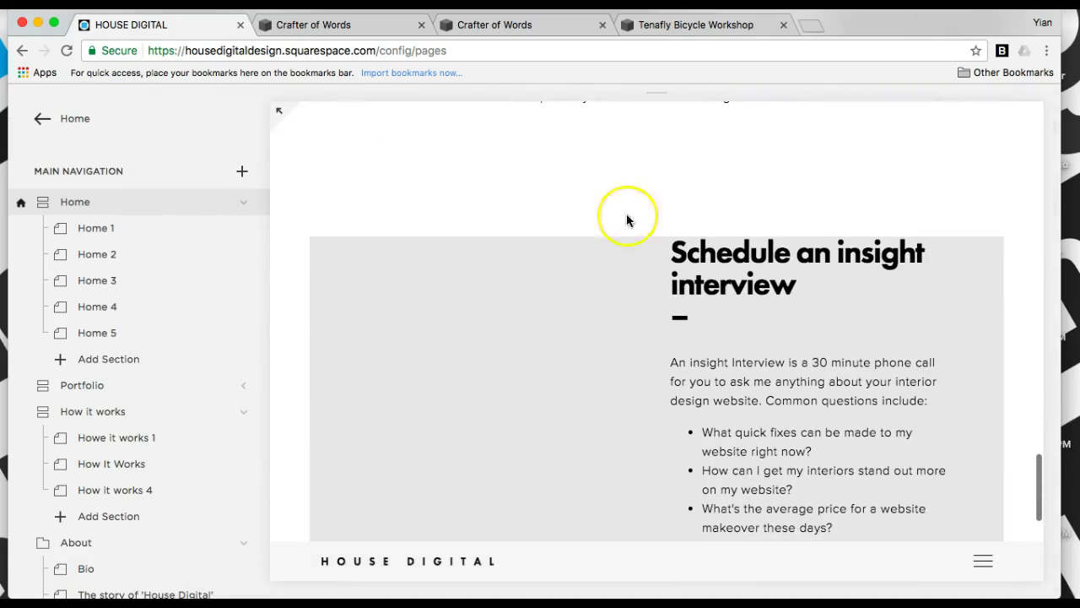
left_click(400, 253)
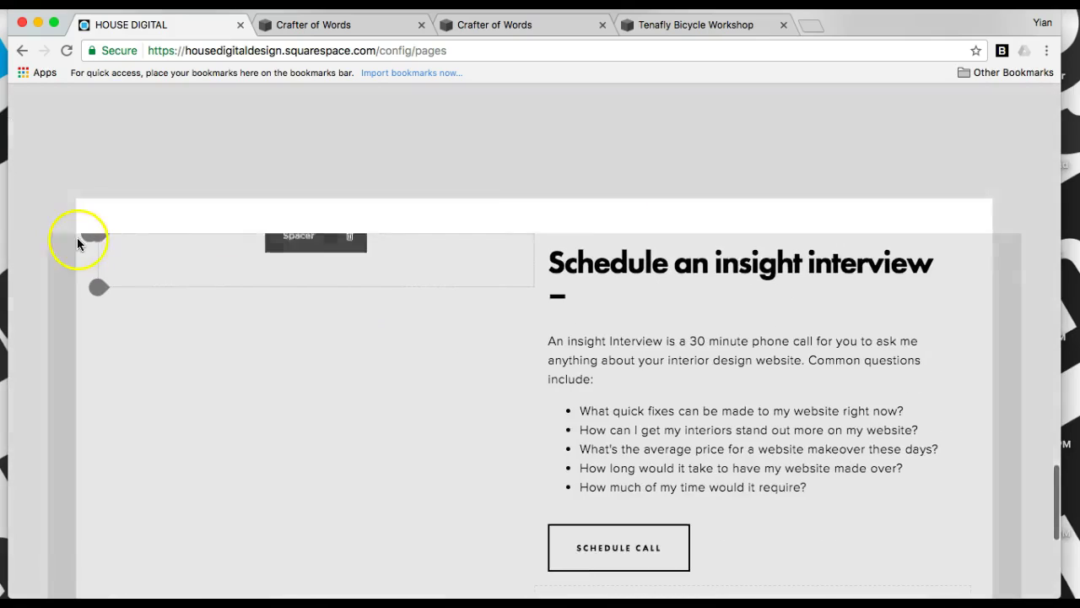
left_click(87, 236)
scroll(183, 241, "down", 5)
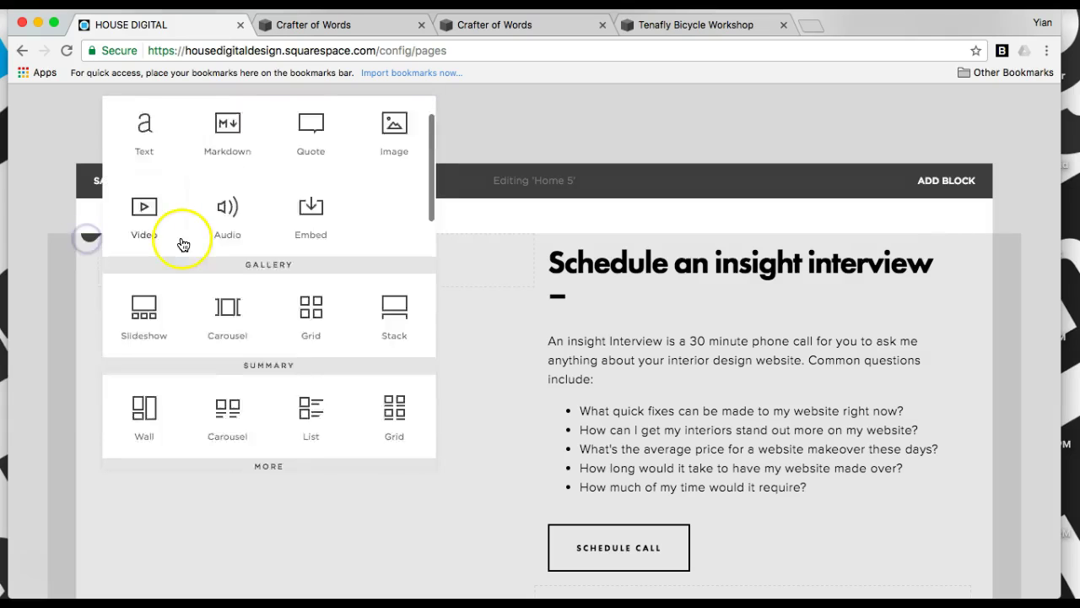
left_click(141, 334)
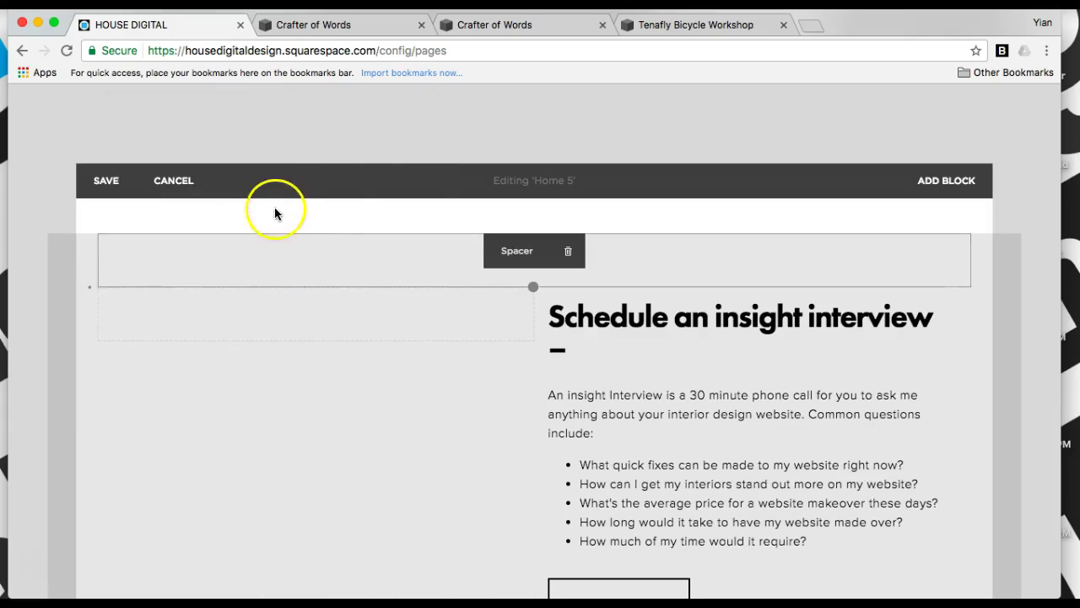
scroll(316, 238, "down", 3)
scroll(317, 238, "up", 3)
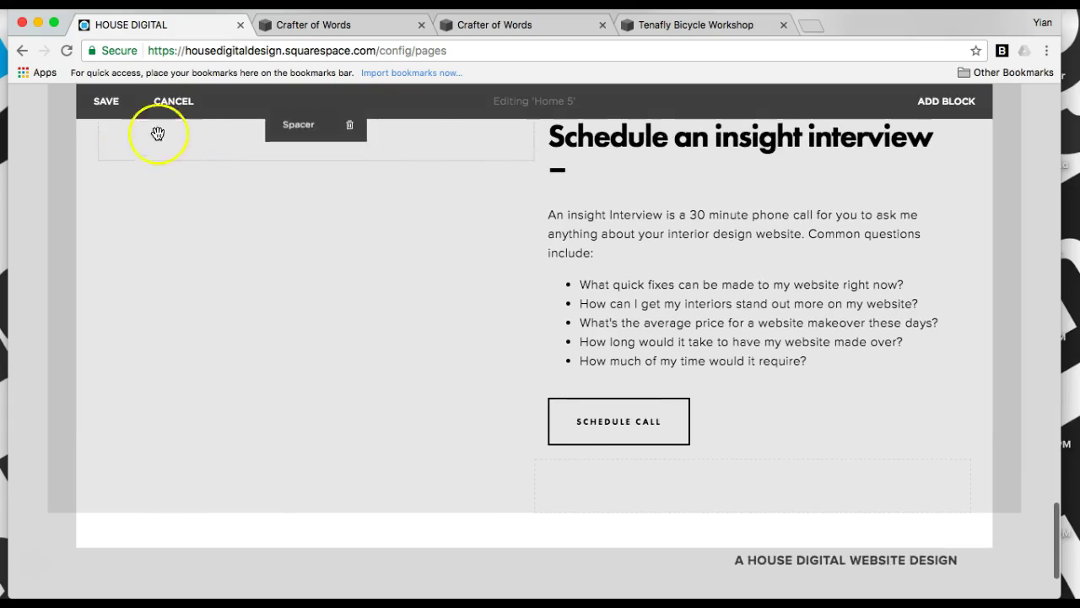
left_click(106, 101)
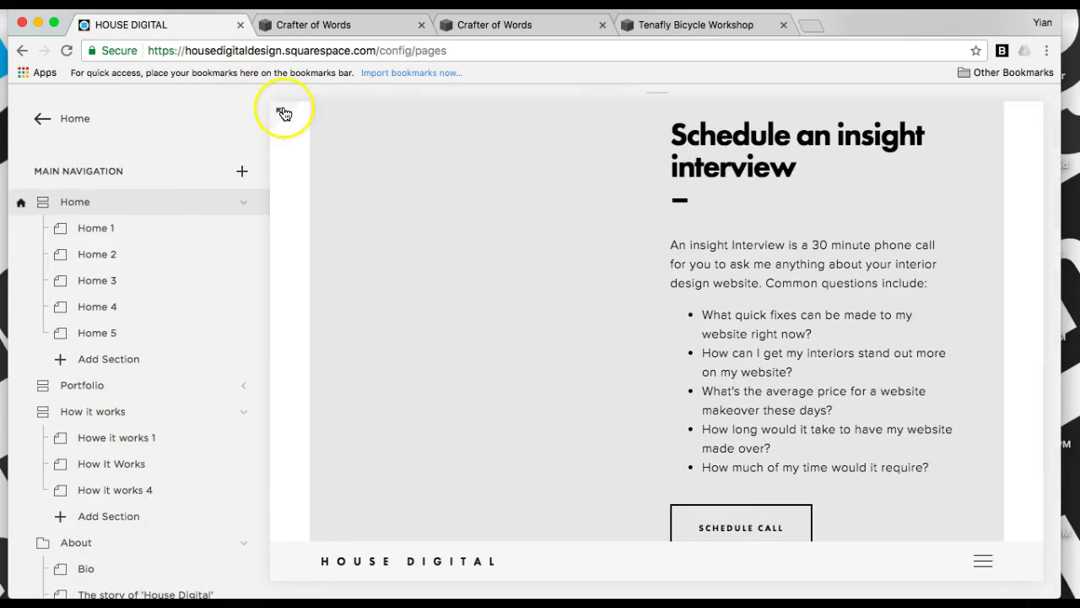
Preview the homepage at full width up to Recent articles, and narrow the browser window to mobile width.
left_click(284, 112)
scroll(720, 230, "up", 15)
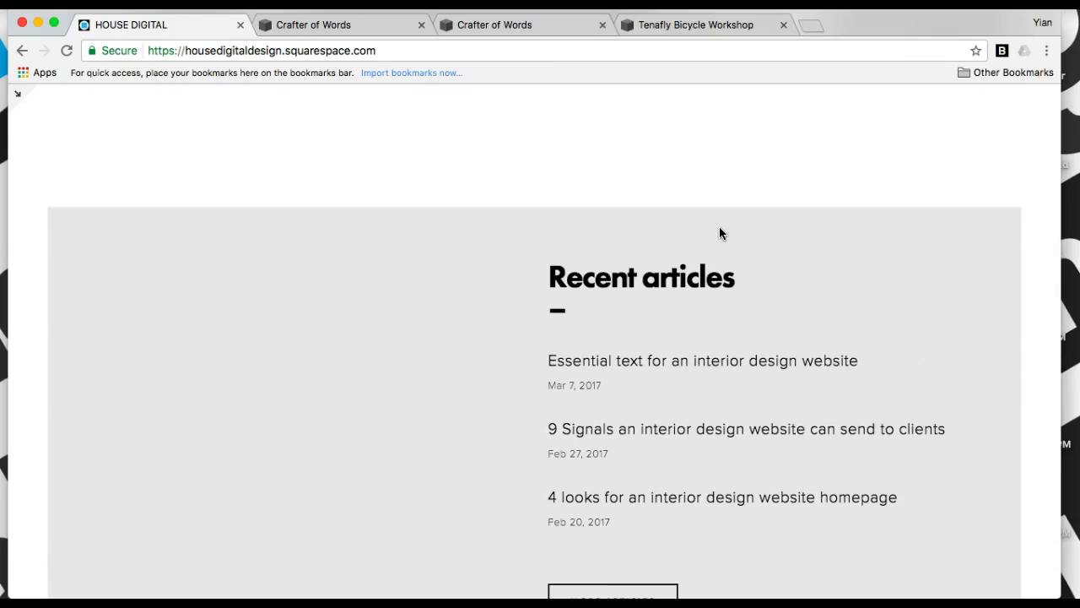
left_click_drag(1050, 243, 166, 254)
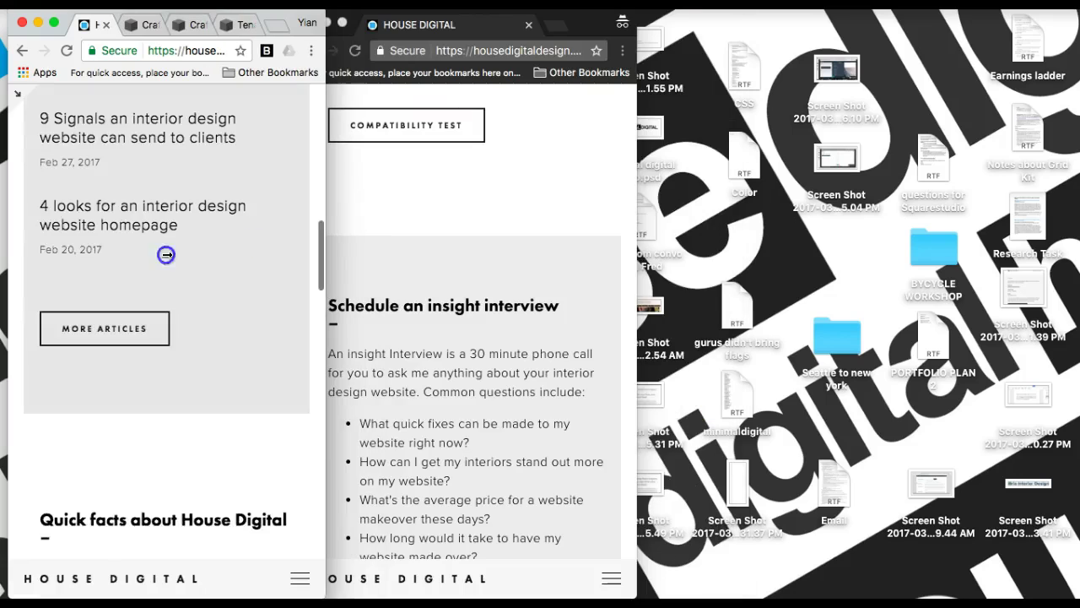
Examine section backgrounds and spacing in the mobile layout from the opening banner down to the "Schedule an insight interview" section.
scroll(115, 254, "up", 8)
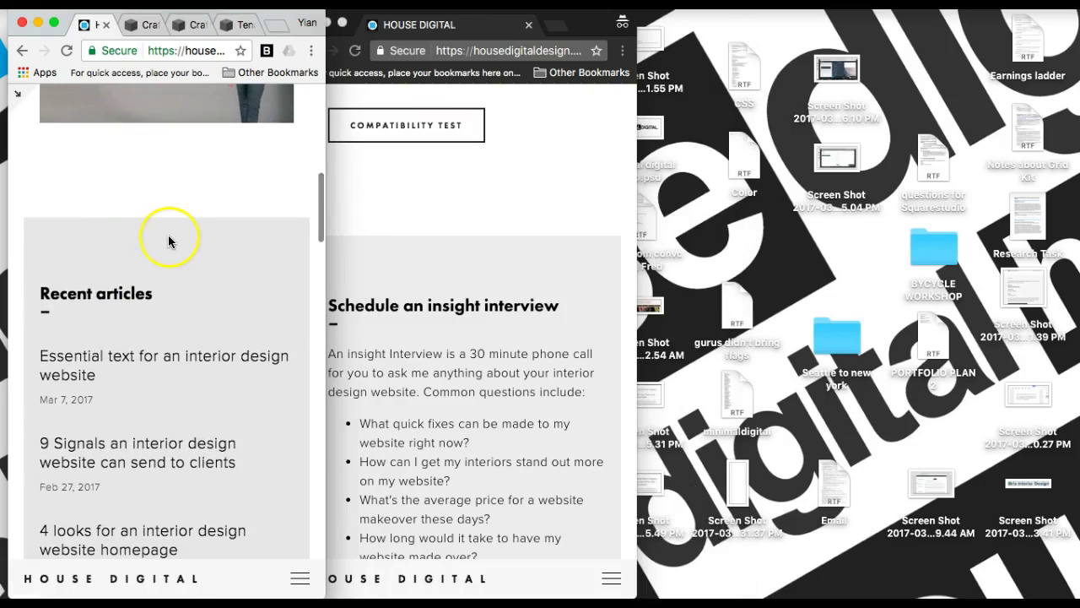
scroll(169, 240, "up", 12)
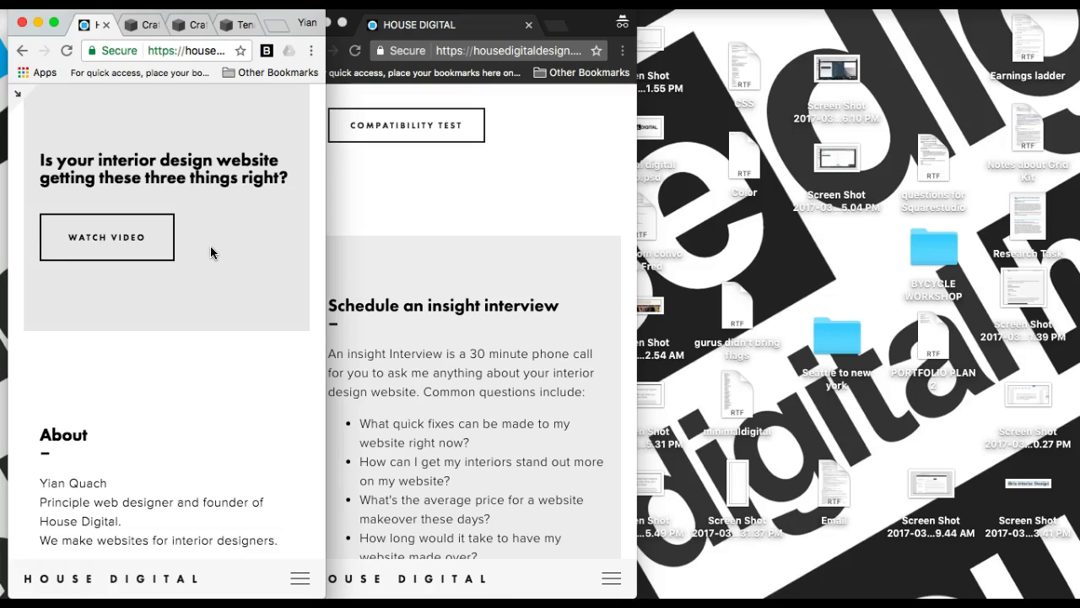
scroll(211, 253, "down", 15)
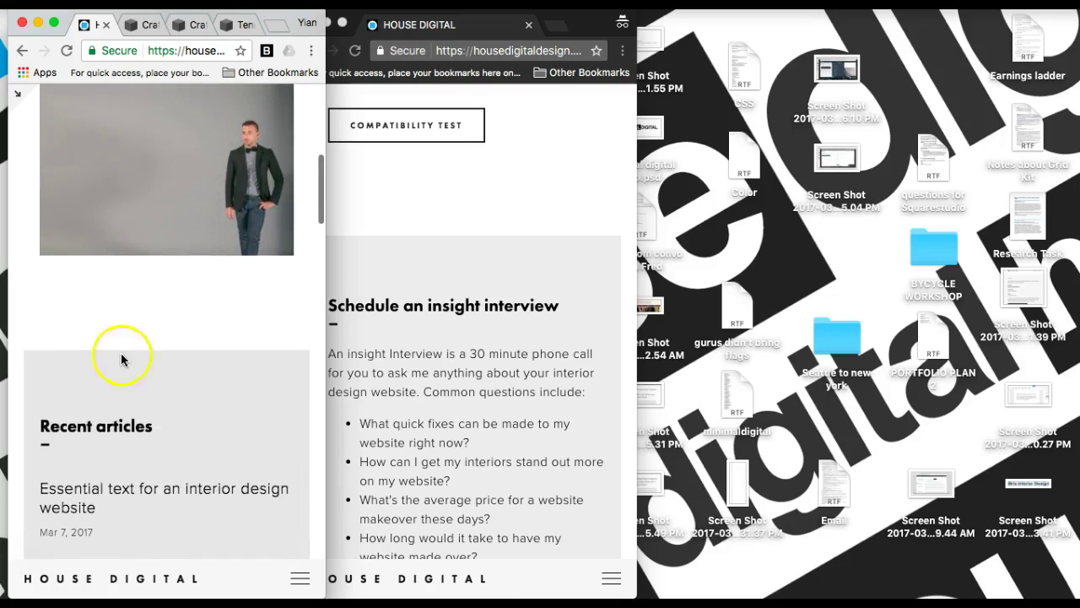
scroll(127, 346, "down", 15)
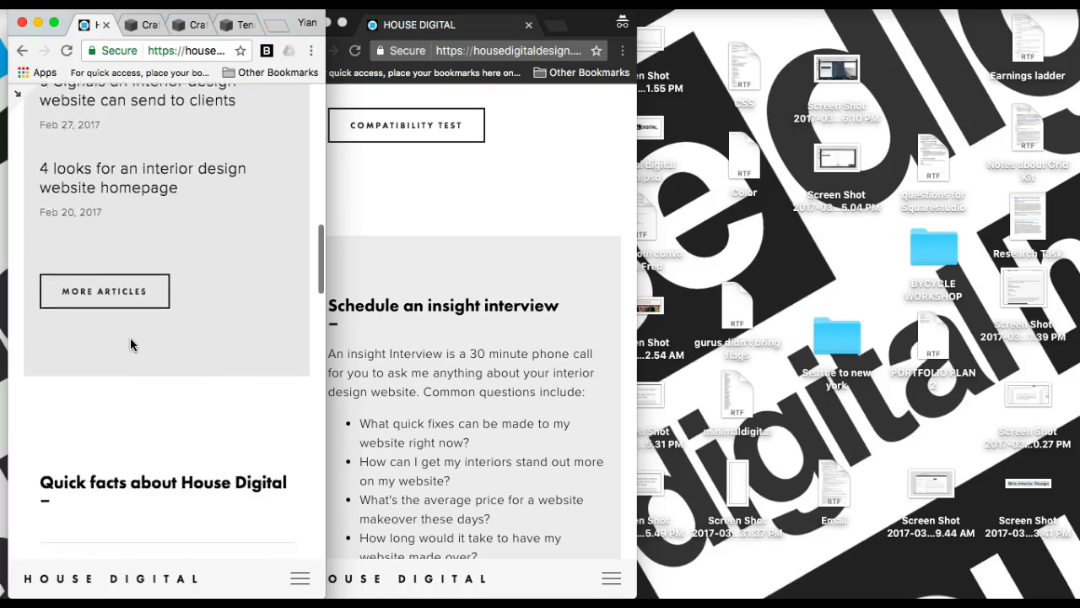
scroll(131, 343, "down", 3)
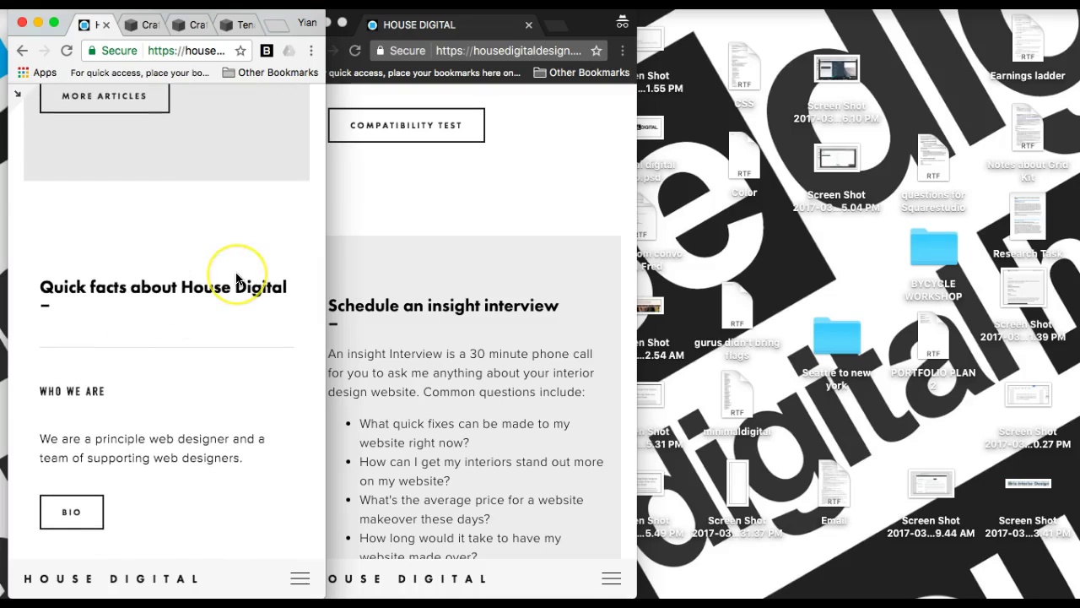
scroll(236, 278, "down", 10)
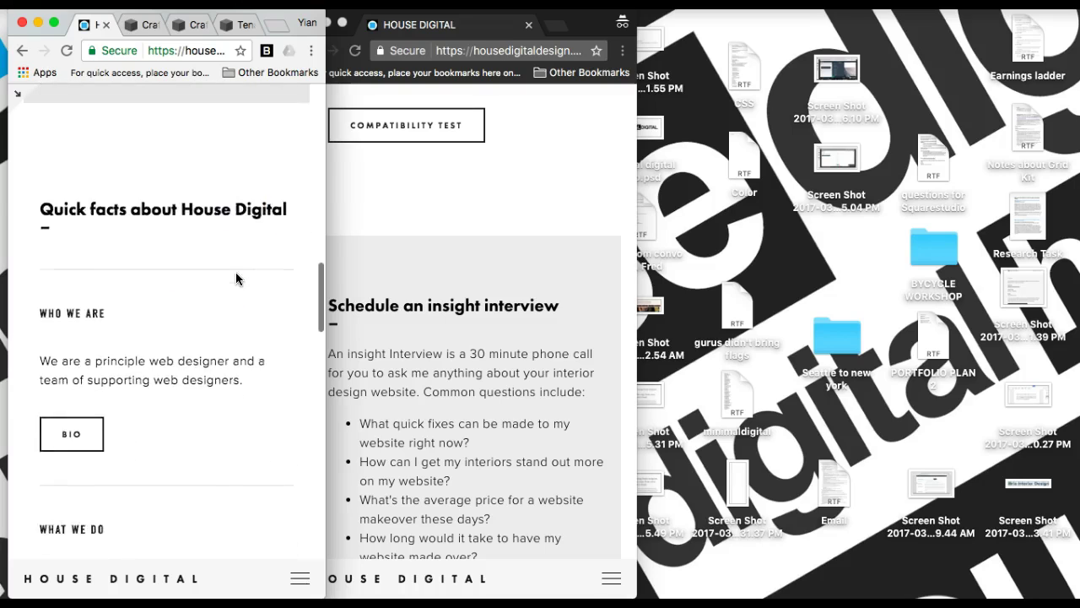
scroll(236, 278, "down", 20)
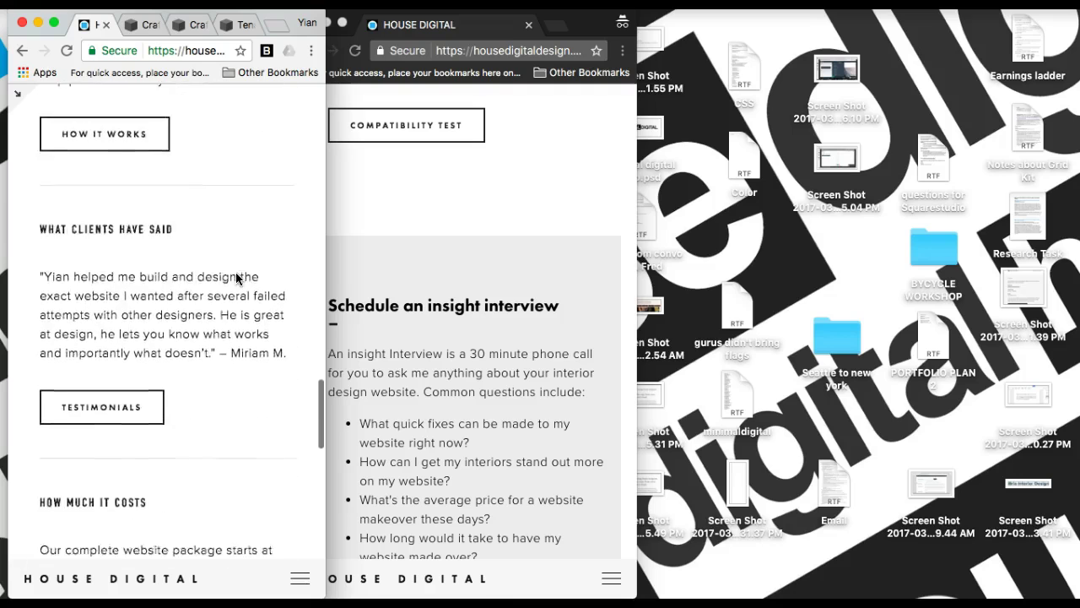
scroll(236, 279, "down", 10)
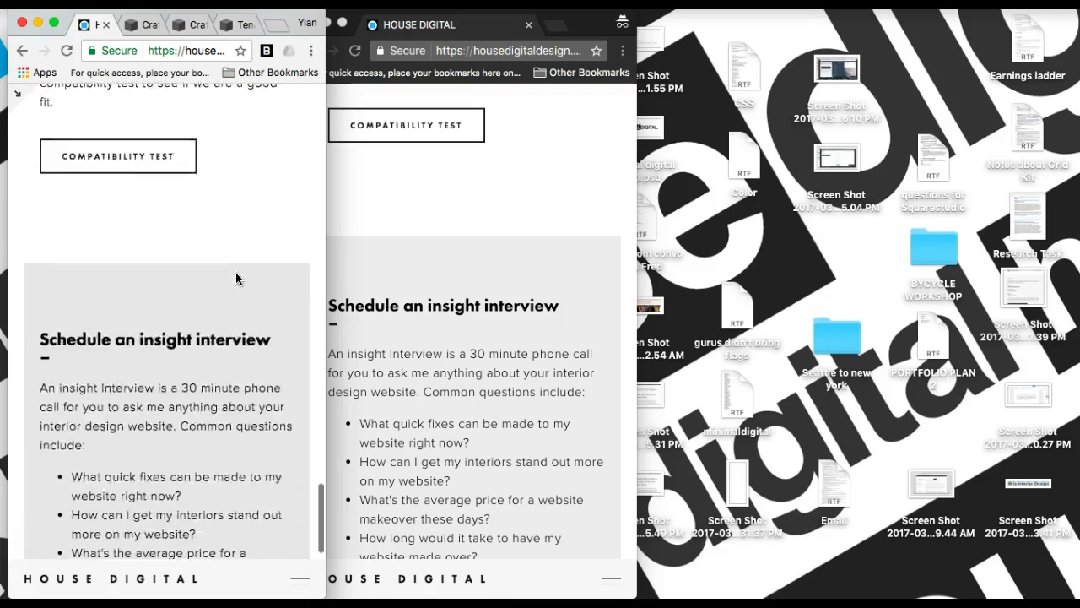
scroll(296, 284, "down", 6)
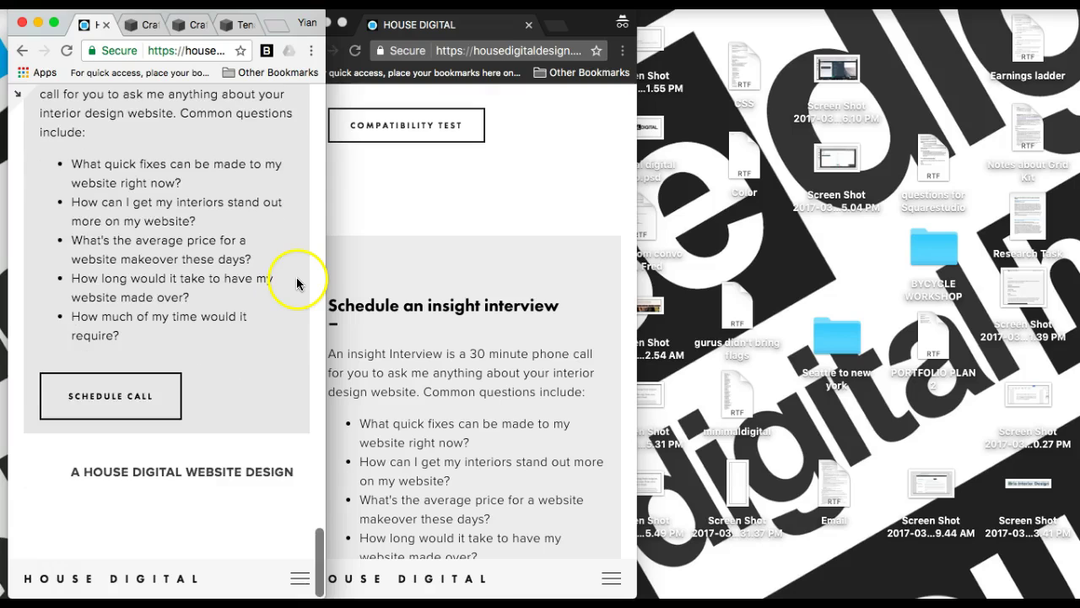
scroll(296, 293, "up", 6)
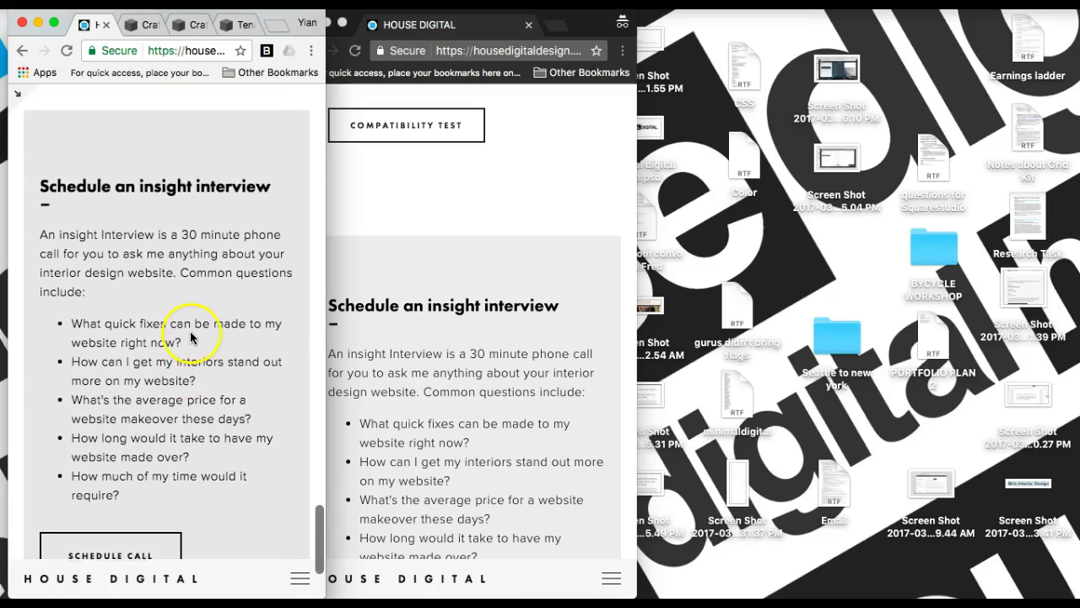
Widen the browser window back to desktop width and check the "Schedule an insight interview" section's layout.
scroll(205, 326, "down", 1)
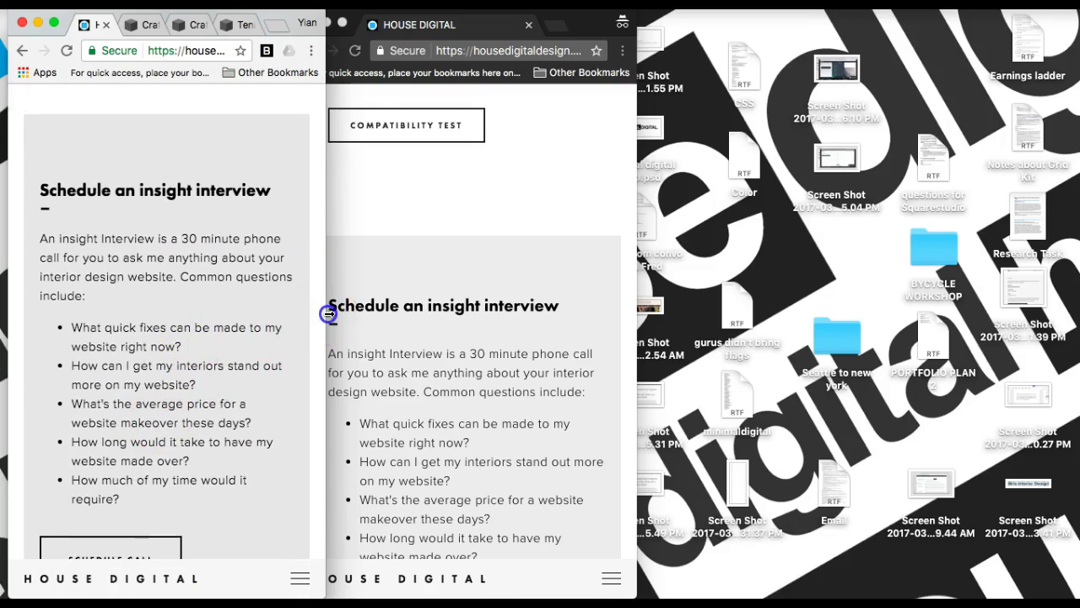
left_click_drag(328, 313, 1077, 320)
scroll(822, 368, "up", 5)
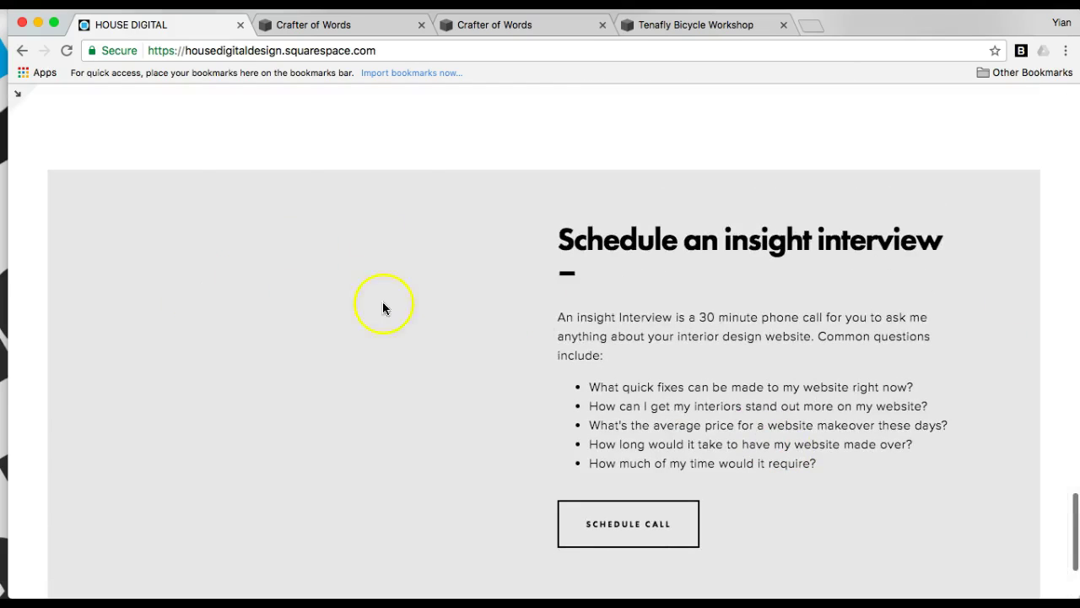
Open the Home 5 section for editing, inspect its spacer blocks, and return to the full-width site preview.
left_click(14, 99)
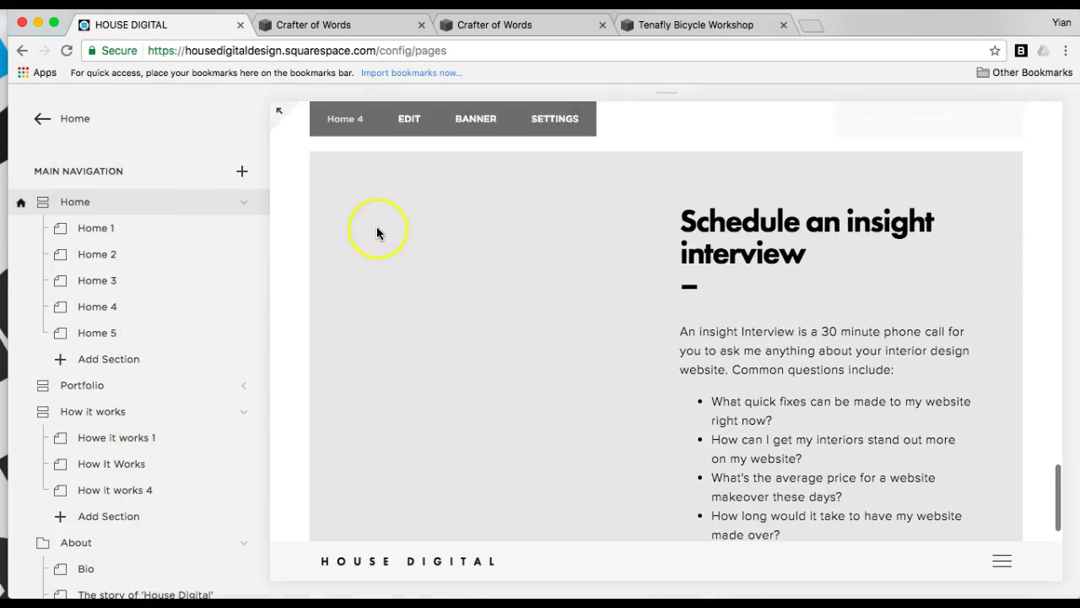
left_click(405, 170)
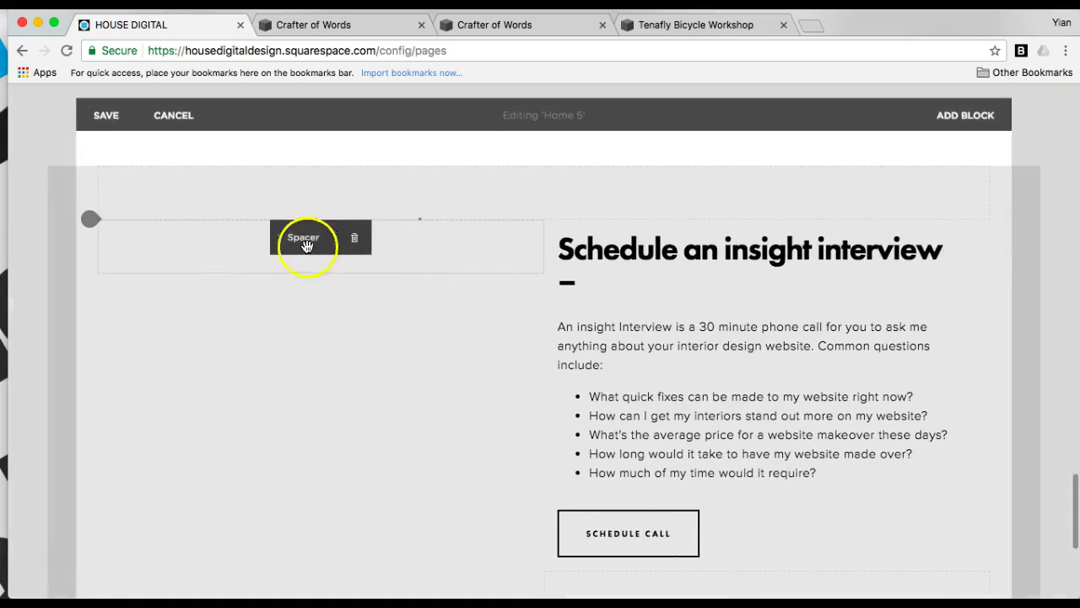
left_click(93, 98)
left_click_drag(855, 43, 1074, 19)
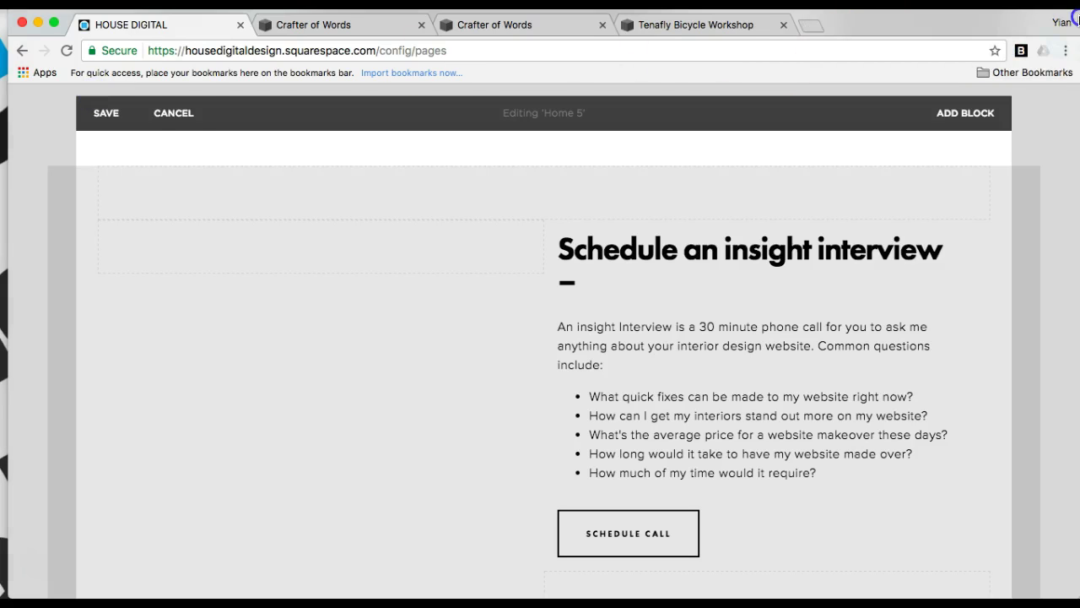
left_click(129, 127)
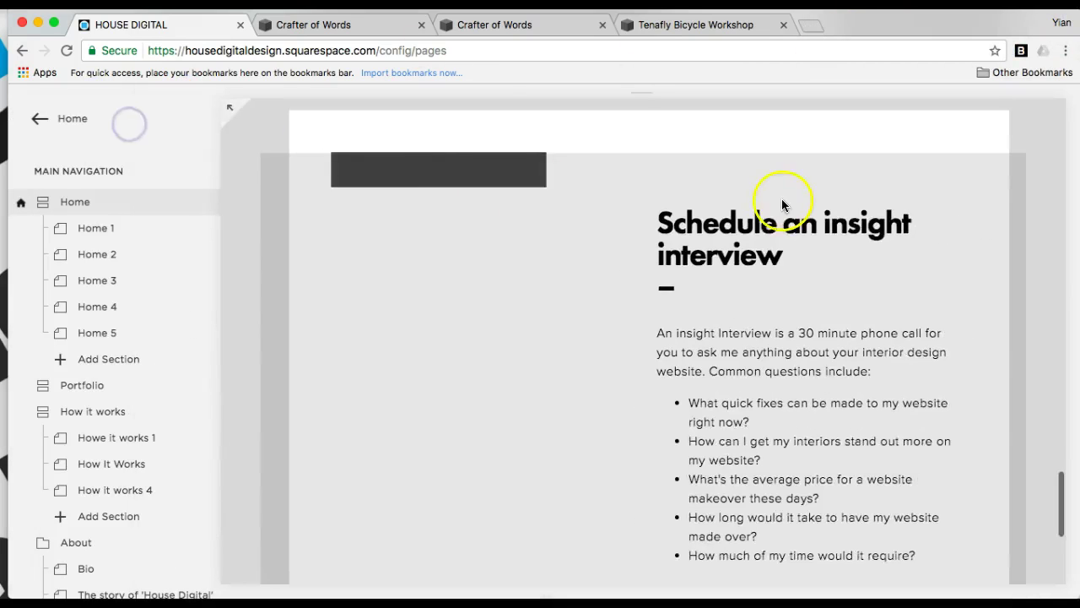
left_click(287, 112)
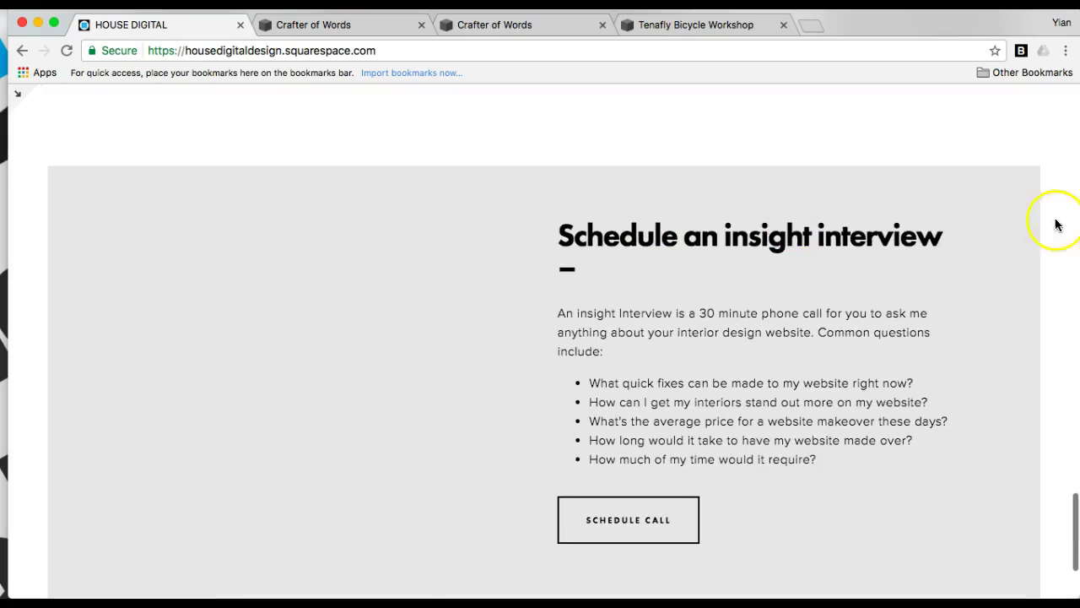
Narrow the browser window to mobile width and examine the spacing of the grey and white homepage sections.
left_click_drag(999, 221, 352, 256)
scroll(202, 321, "down", 3)
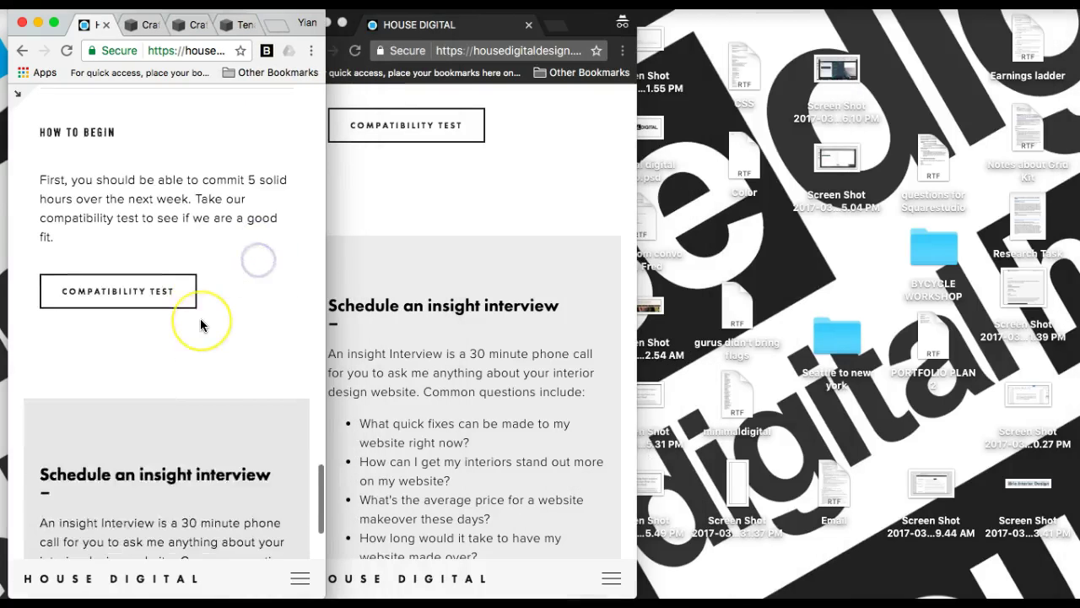
scroll(200, 325, "down", 10)
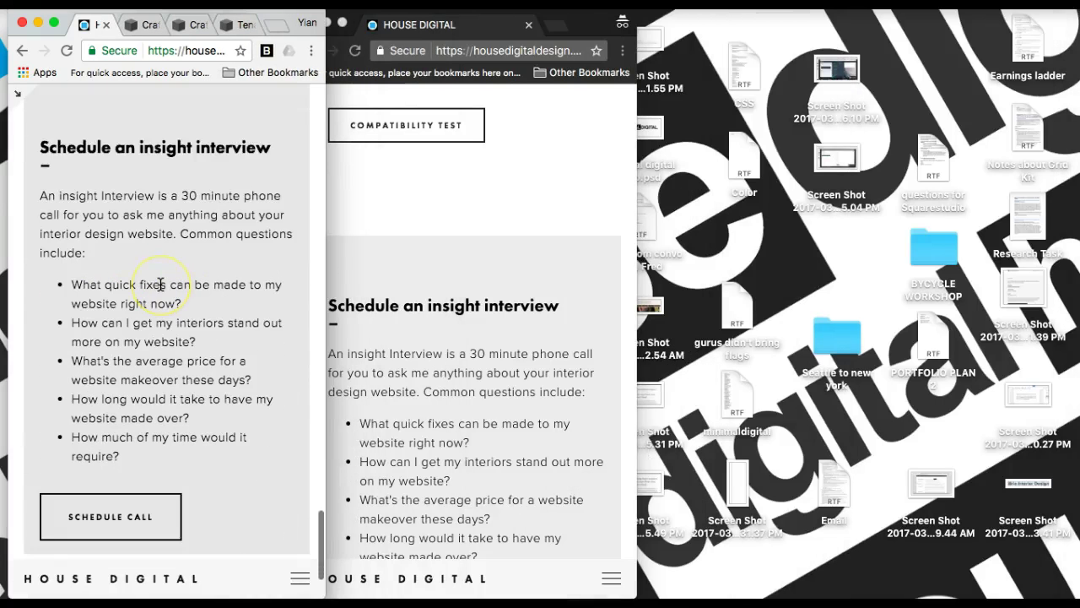
scroll(161, 285, "down", 2)
scroll(108, 408, "up", 15)
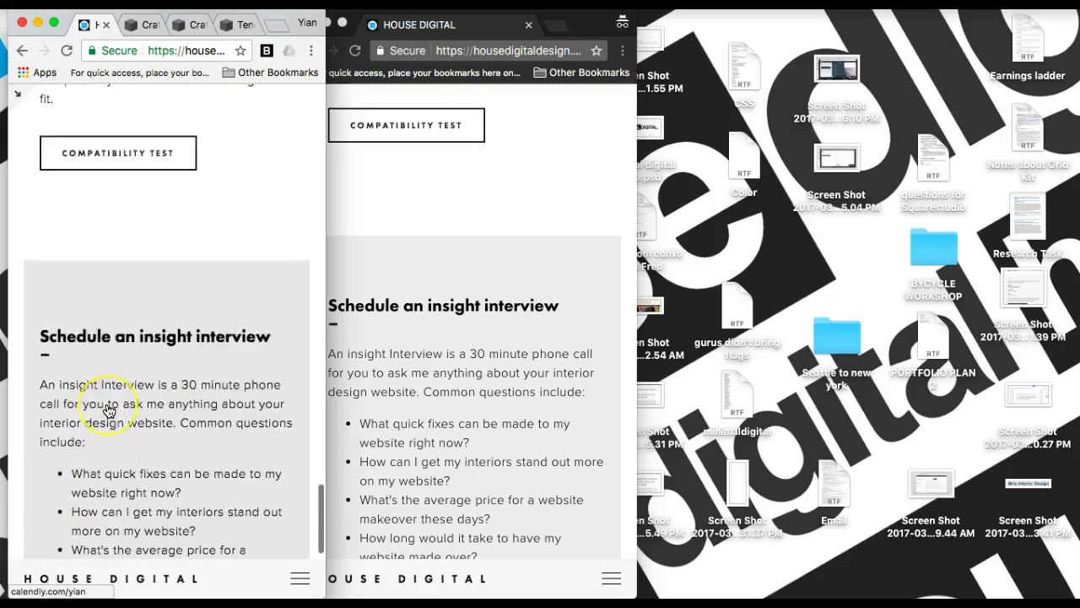
scroll(108, 411, "up", 15)
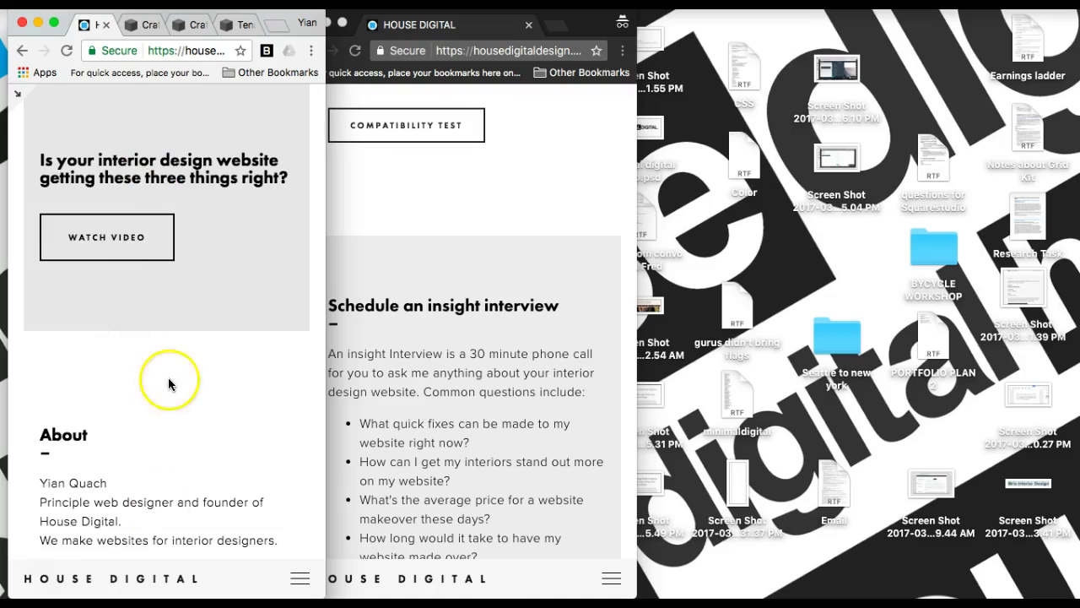
scroll(311, 389, "down", 20)
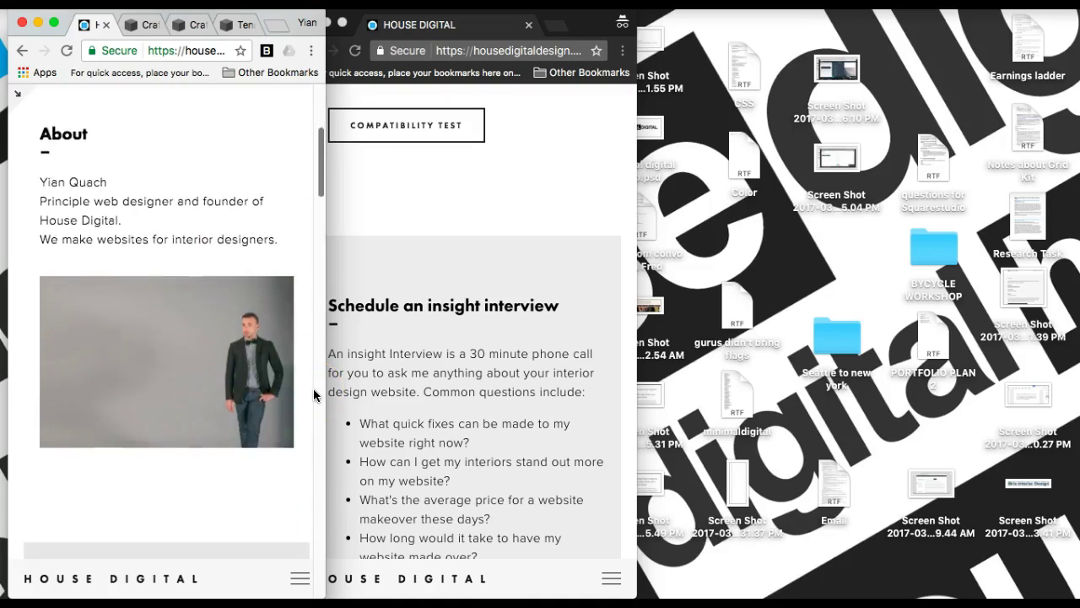
scroll(237, 318, "down", 10)
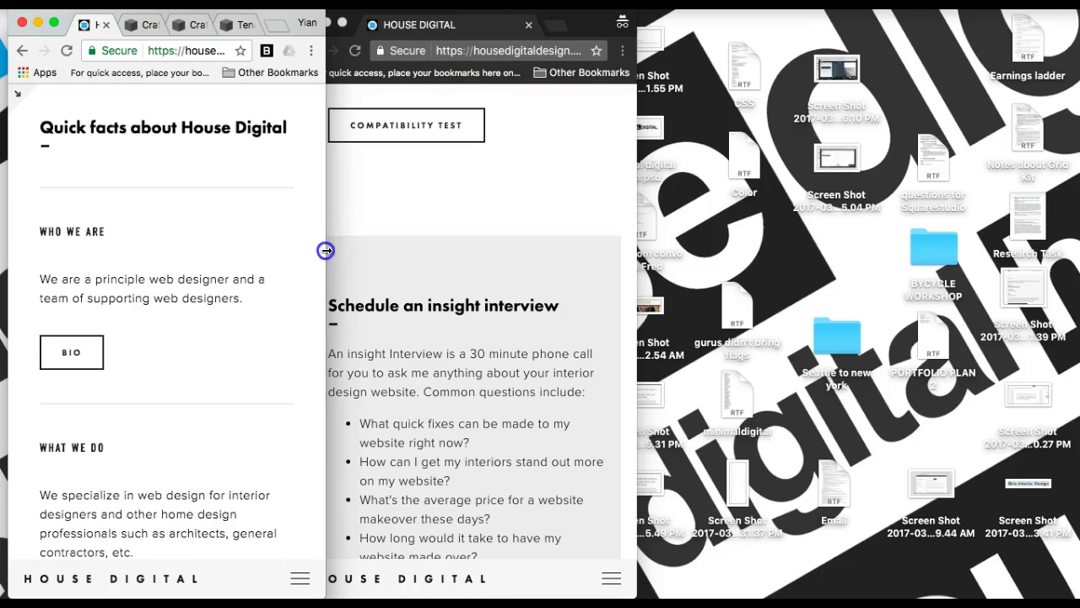
Widen the window to desktop width, review the page header code injection in the Home index settings, and close them without saving.
left_click_drag(326, 250, 1050, 320)
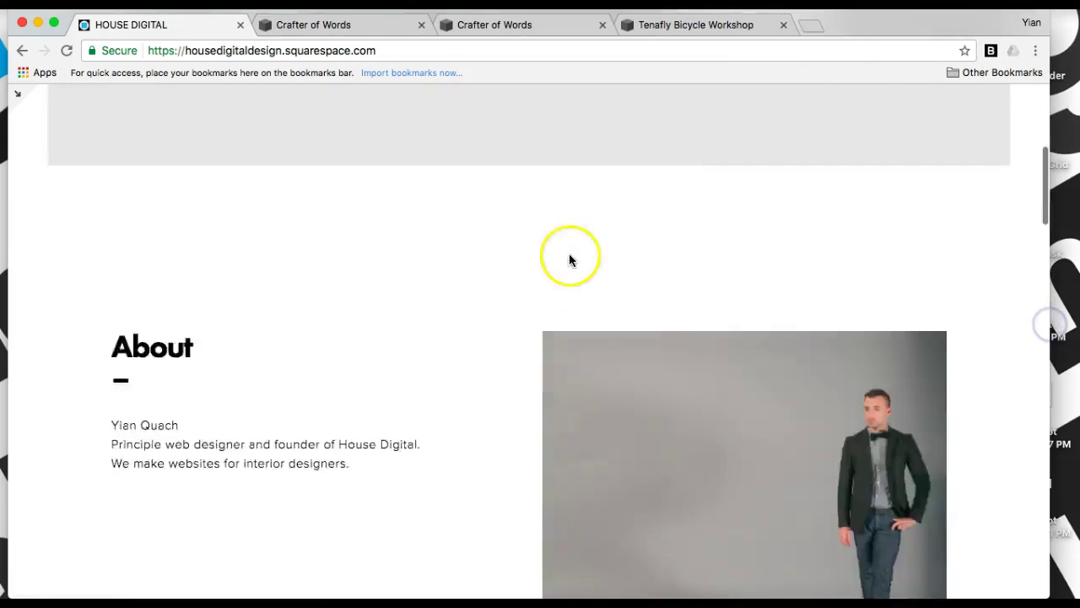
scroll(569, 260, "up", 5)
left_click(21, 98)
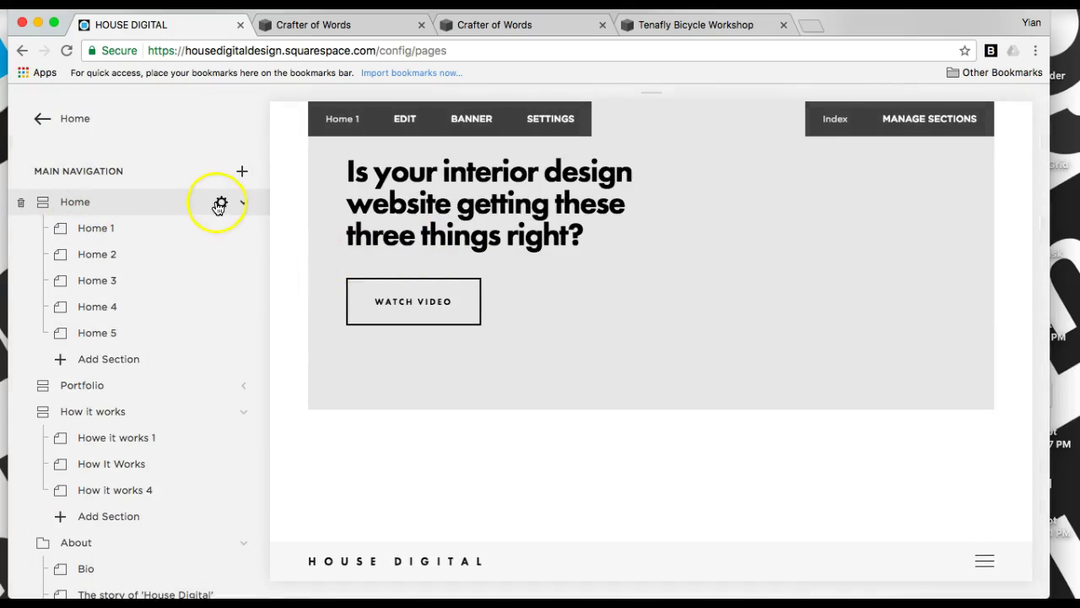
left_click(220, 205)
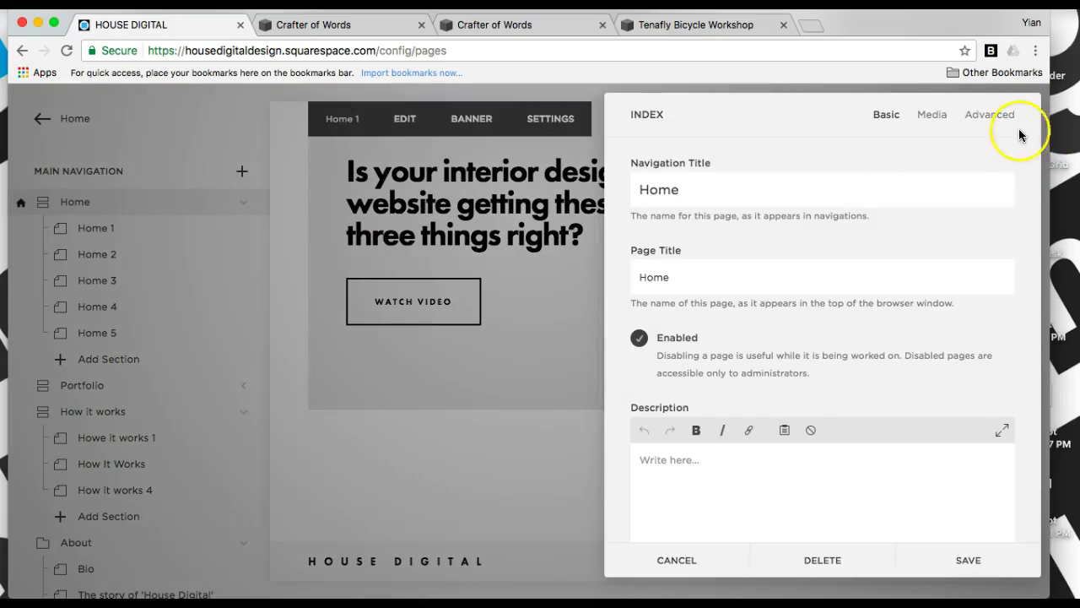
left_click(1006, 123)
scroll(822, 447, "down", 1)
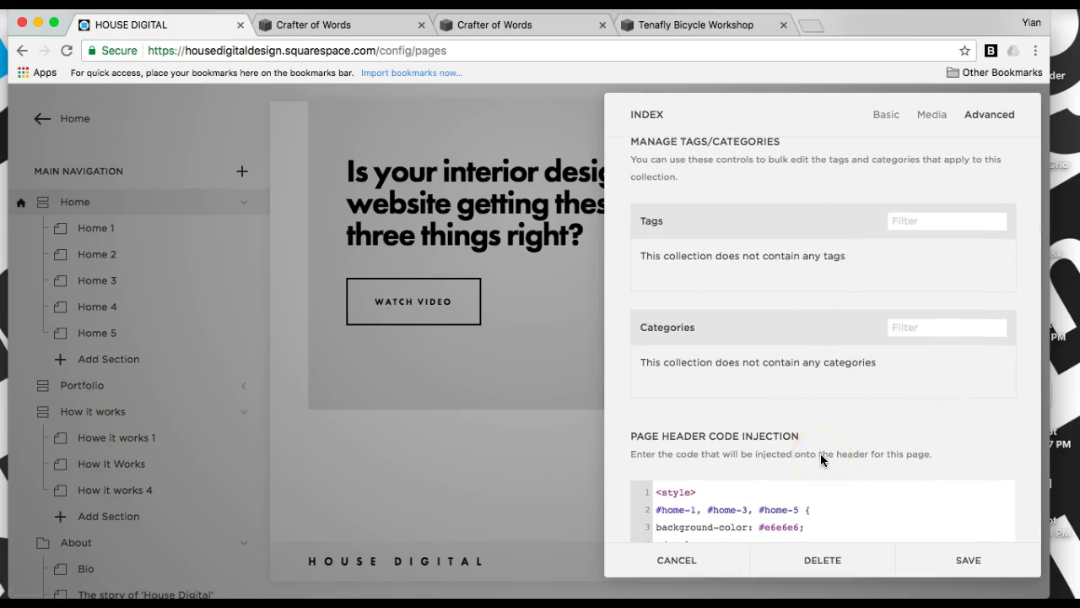
left_click(685, 560)
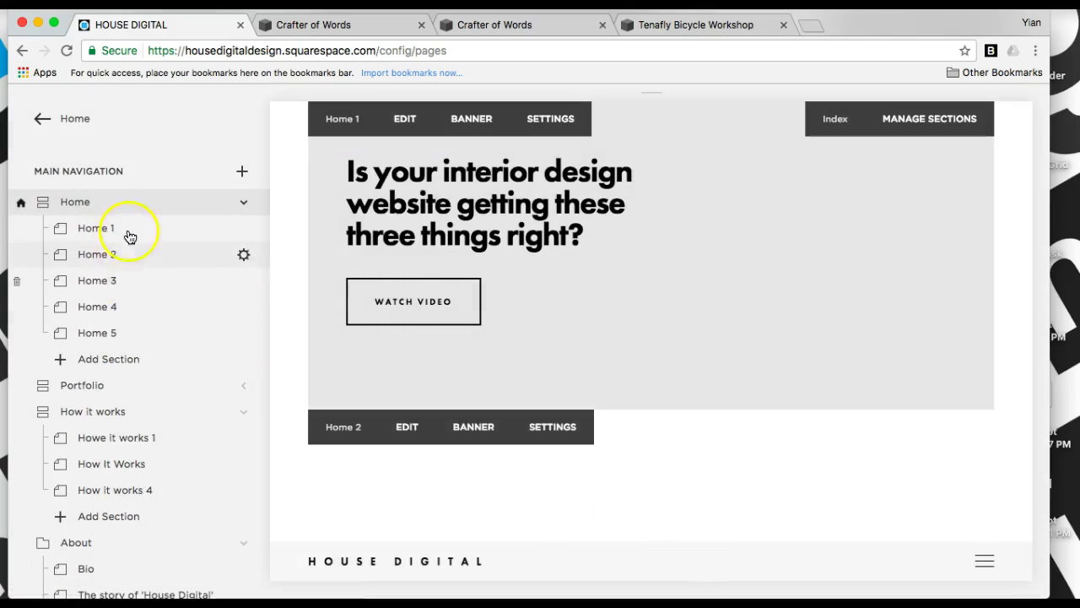